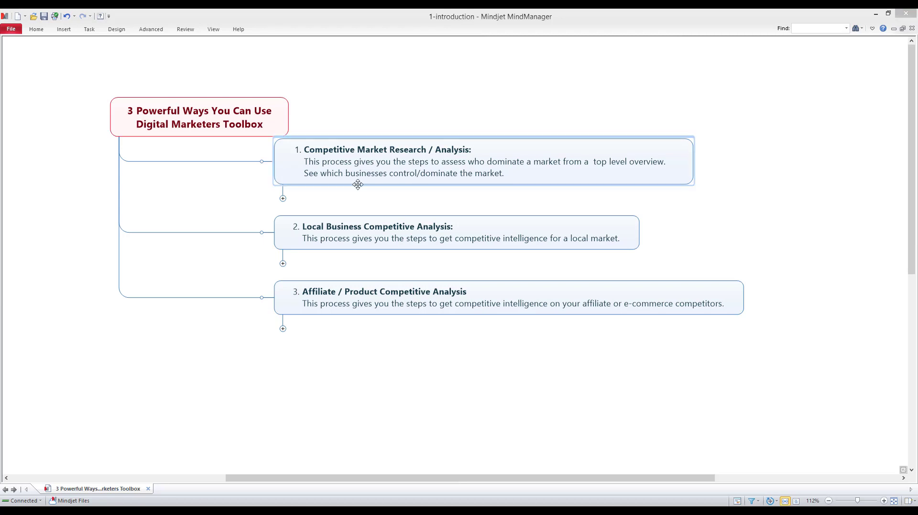
- Show the mind map as an outline in a smaller window beside the browser and expand the "Competitive Market Research / Analysis" topic
click(797, 500)
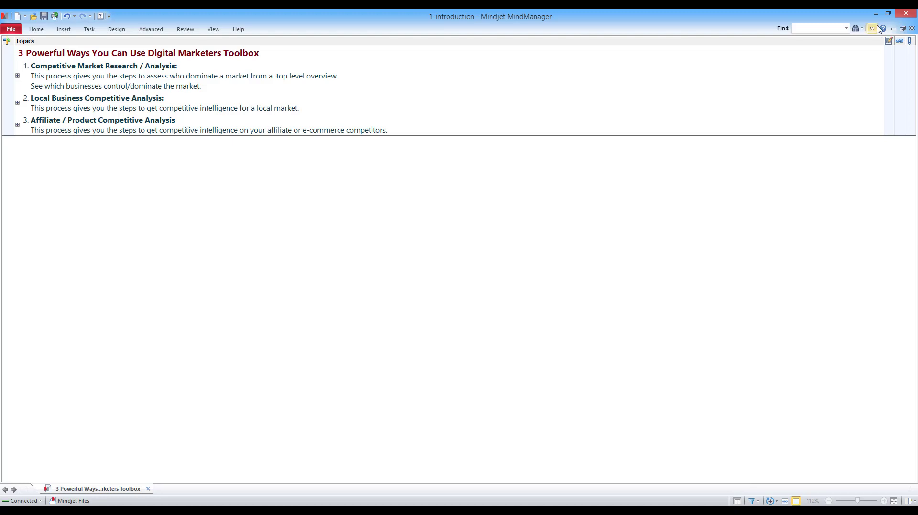
click(888, 13)
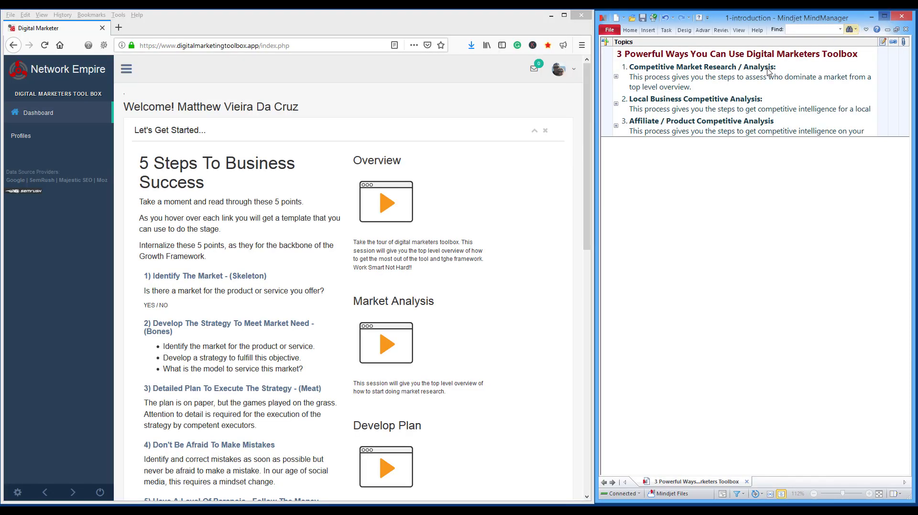
click(616, 78)
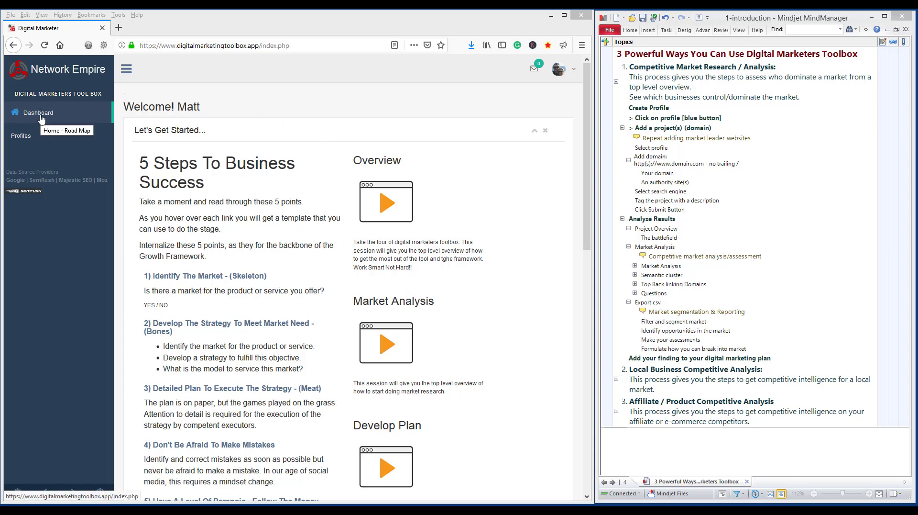
- Switch to the browser, open the Profiles page and review the New Profile form from contact person to custom branded profiles
click(21, 137)
click(21, 138)
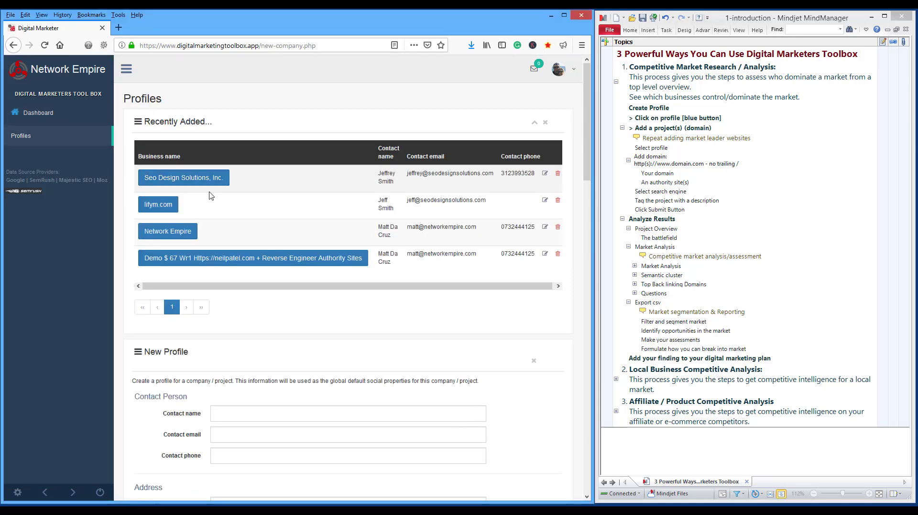
scroll(287, 223, down, 4)
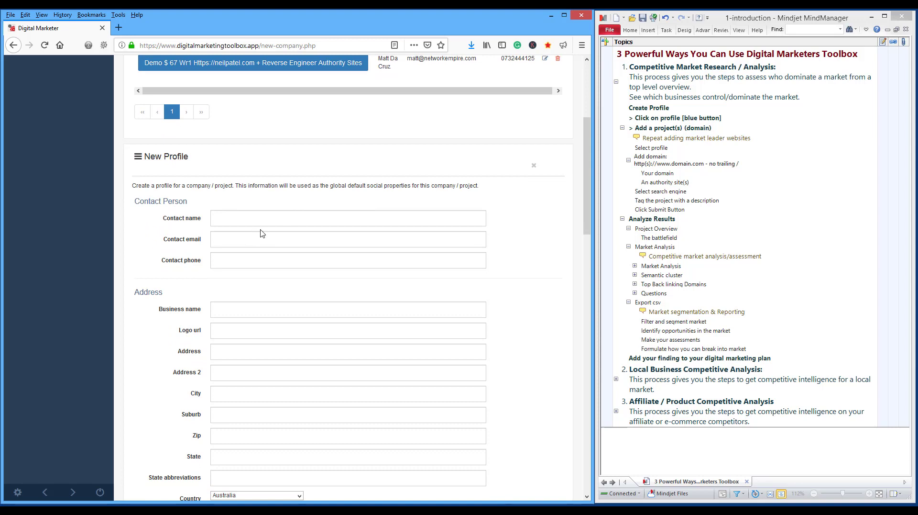
scroll(262, 233, down, 1)
scroll(263, 234, down, 1)
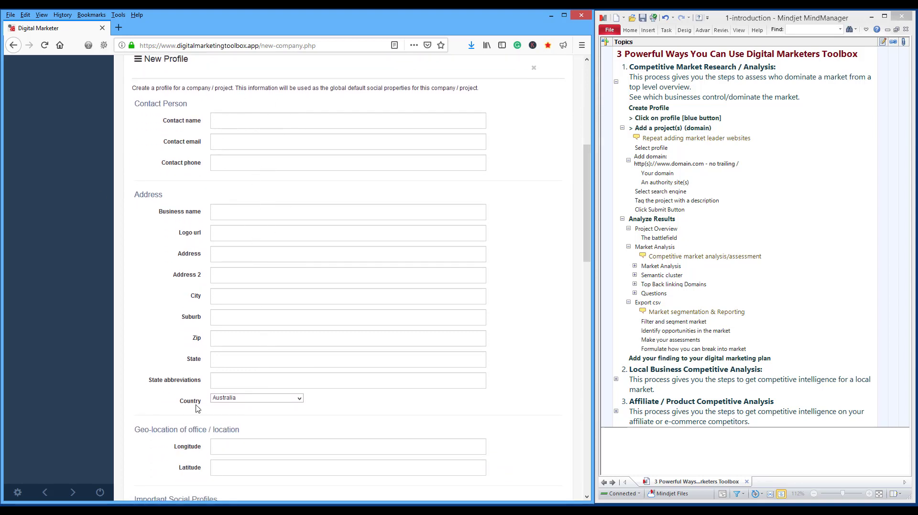
scroll(233, 214, down, 3)
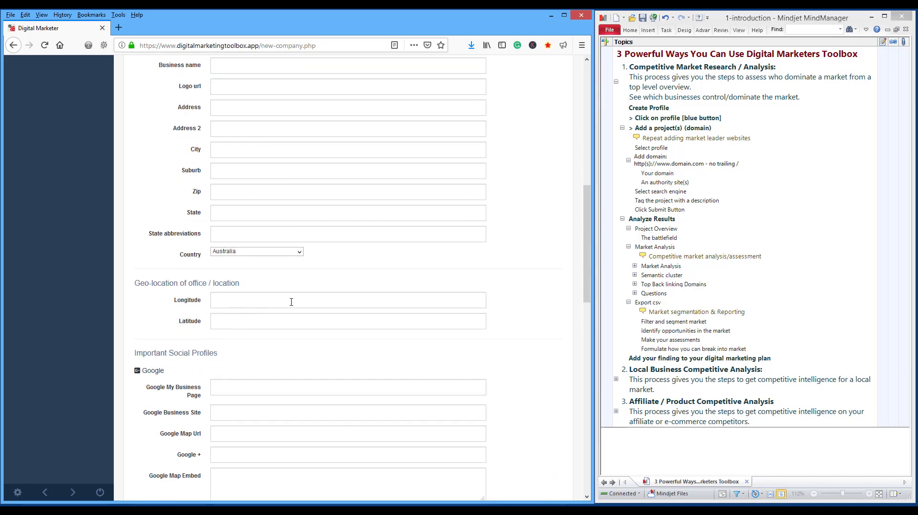
scroll(293, 301, down, 2)
scroll(295, 302, down, 14)
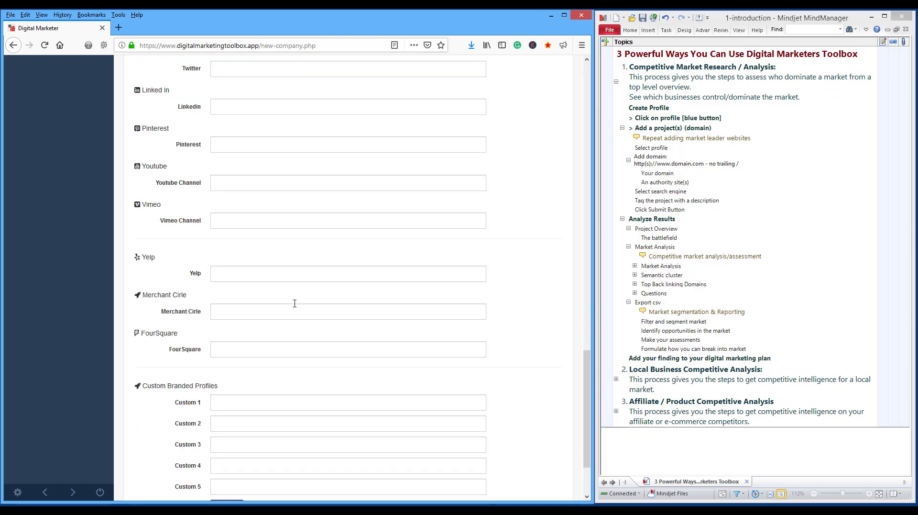
scroll(295, 303, up, 18)
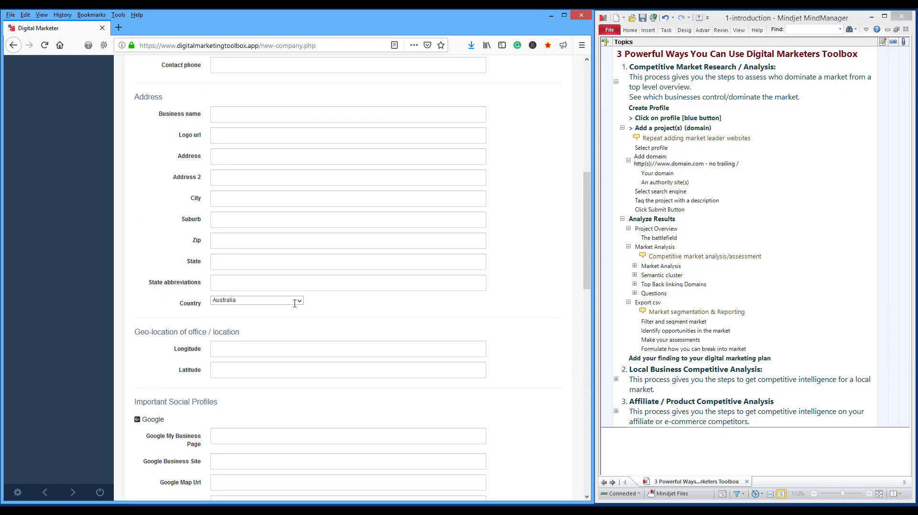
scroll(295, 307, up, 7)
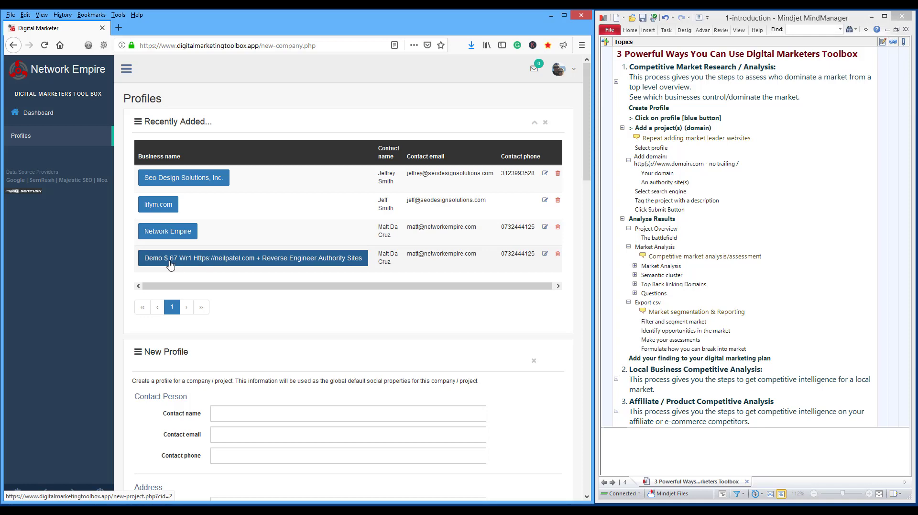
click(268, 262)
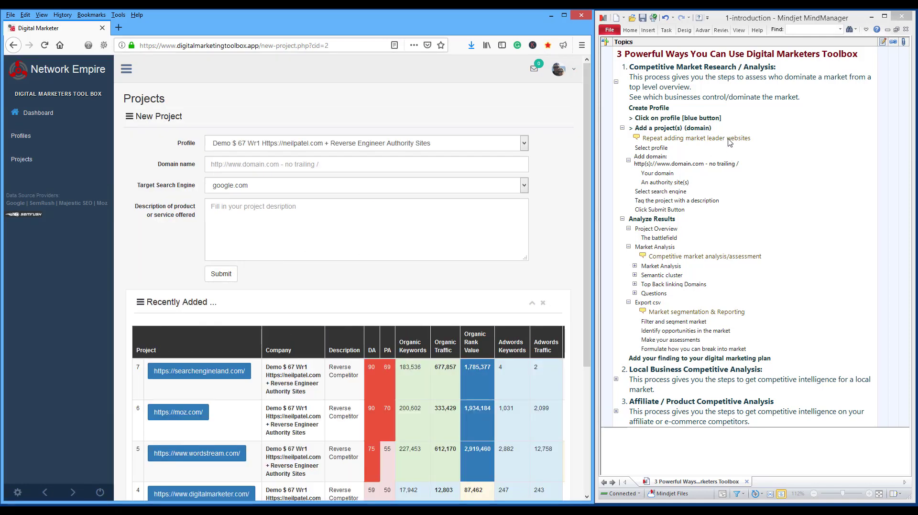
scroll(180, 186, down, 3)
scroll(180, 186, up, 3)
- Follow the outline topics "Add a project(s) (domain)" and "Repeat adding market leader websites" against the New Project form and project list
click(669, 128)
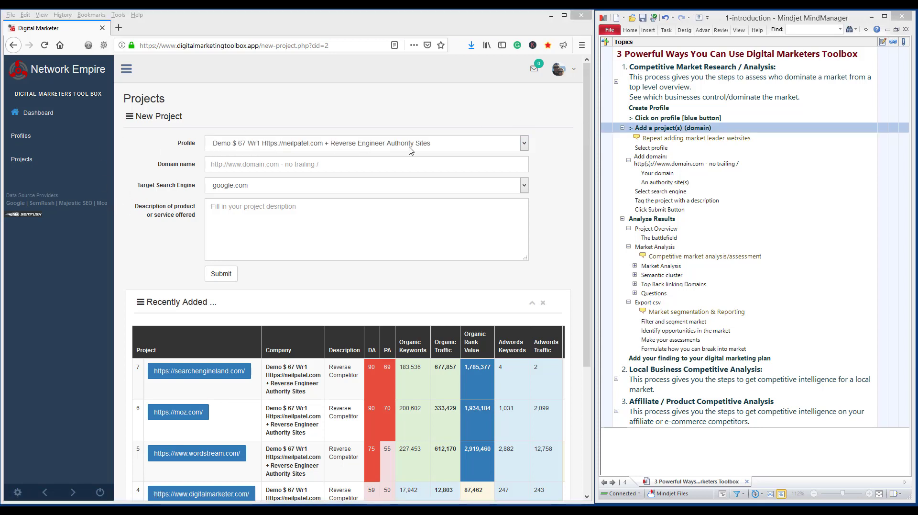
click(277, 165)
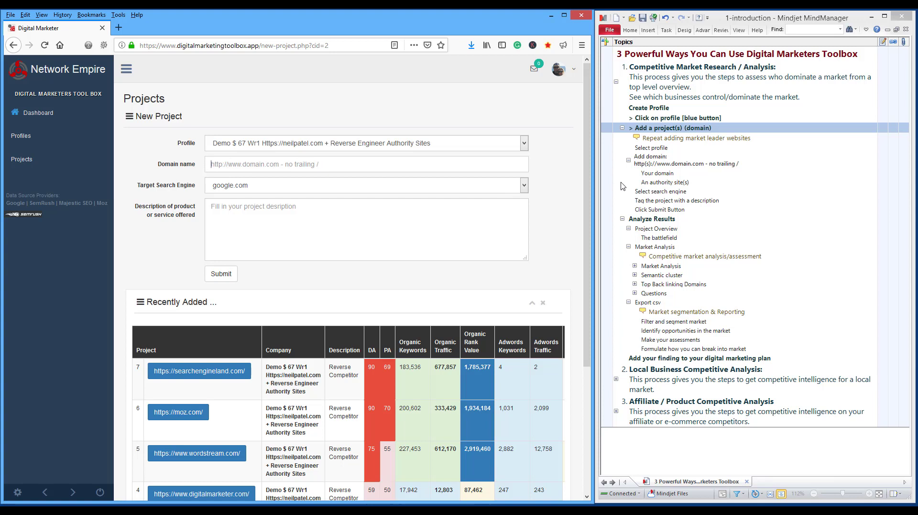
click(665, 140)
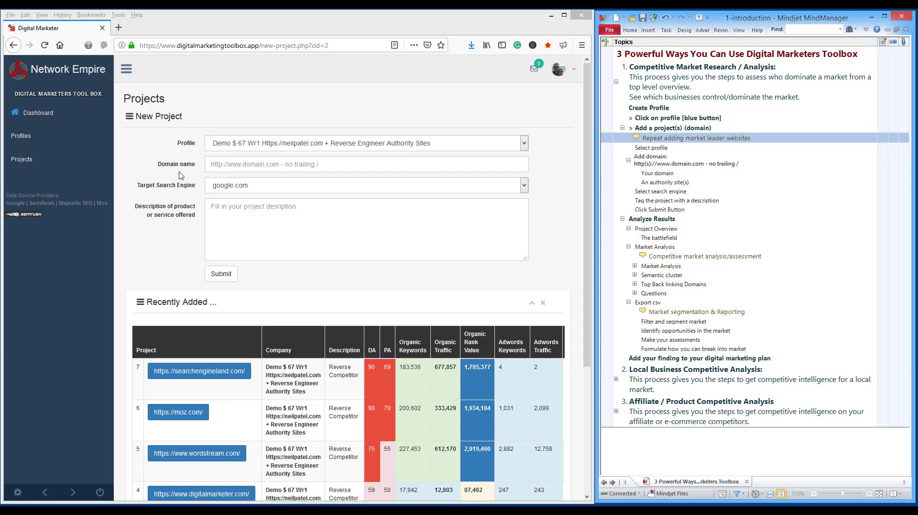
click(587, 140)
scroll(428, 225, down, 3)
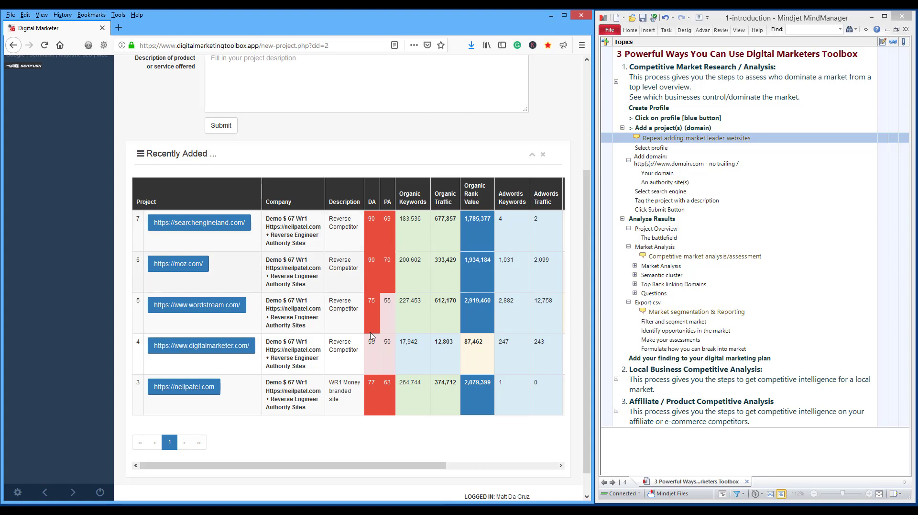
- Highlight the "Your domain" outline topic and compare the New Project form's domain name field with the recently added projects
click(667, 175)
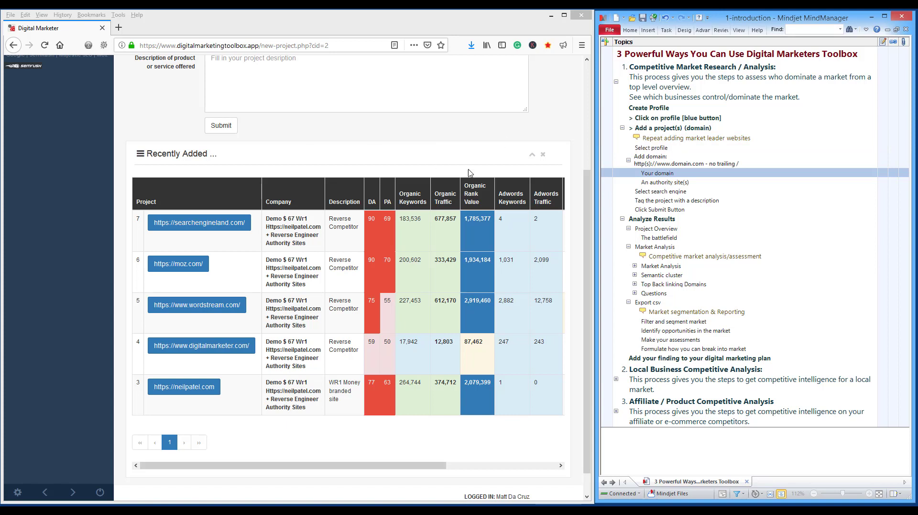
drag(587, 211, 590, 140)
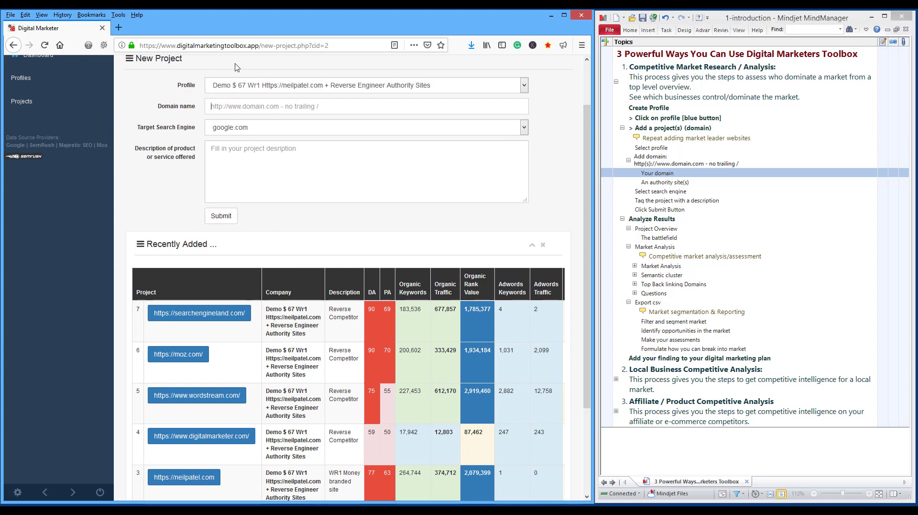
click(279, 103)
scroll(254, 229, down, 2)
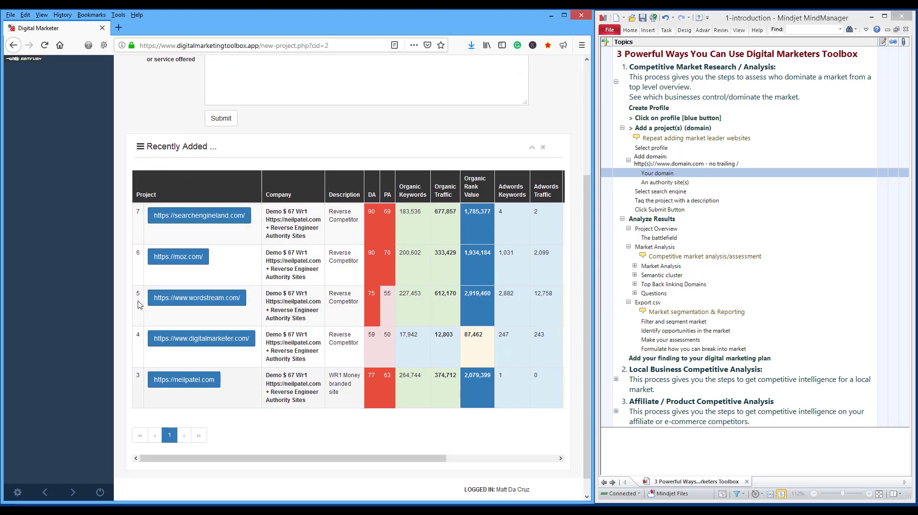
scroll(259, 311, up, 3)
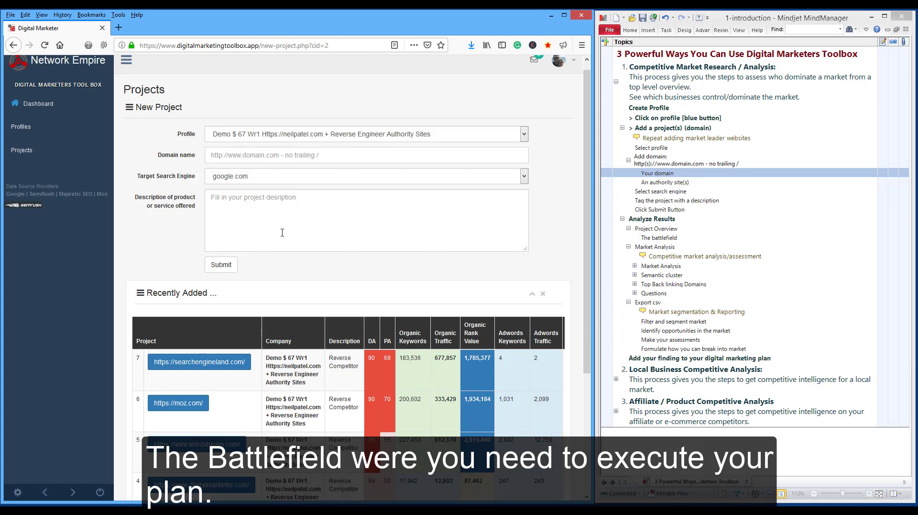
scroll(282, 233, down, 5)
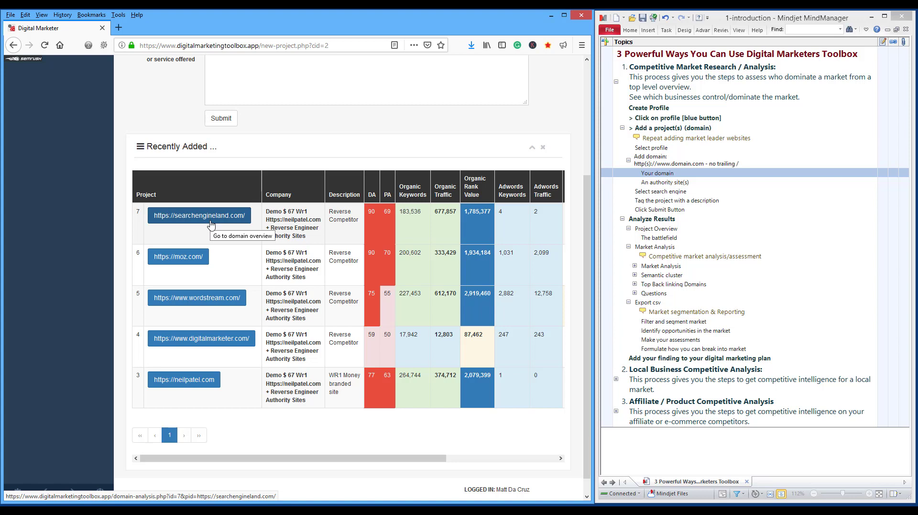
scroll(210, 224, up, 3)
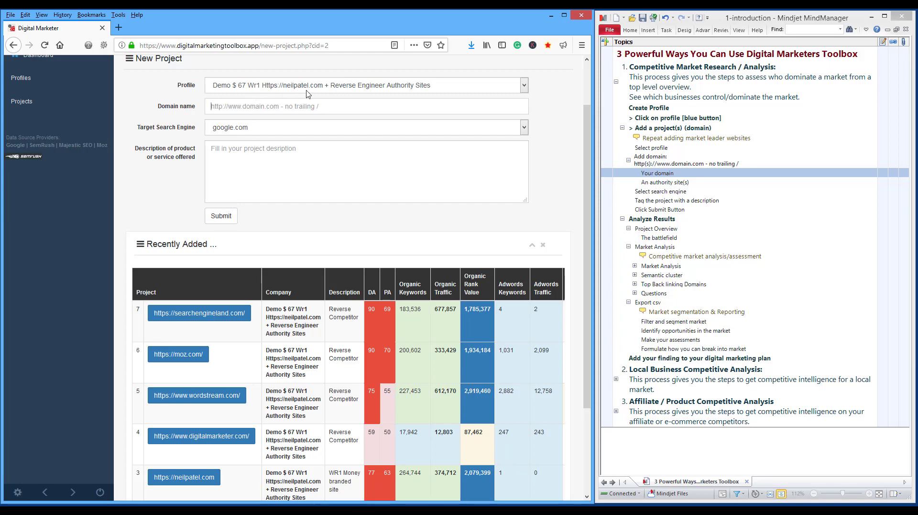
- Check the domain name suggestions and target search engine choices in the New Project form, ending in the empty description field
click(238, 101)
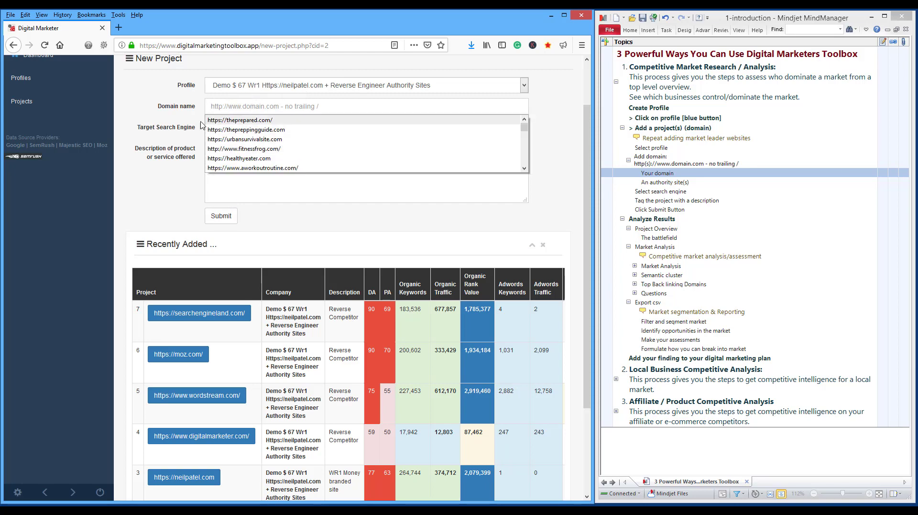
click(256, 128)
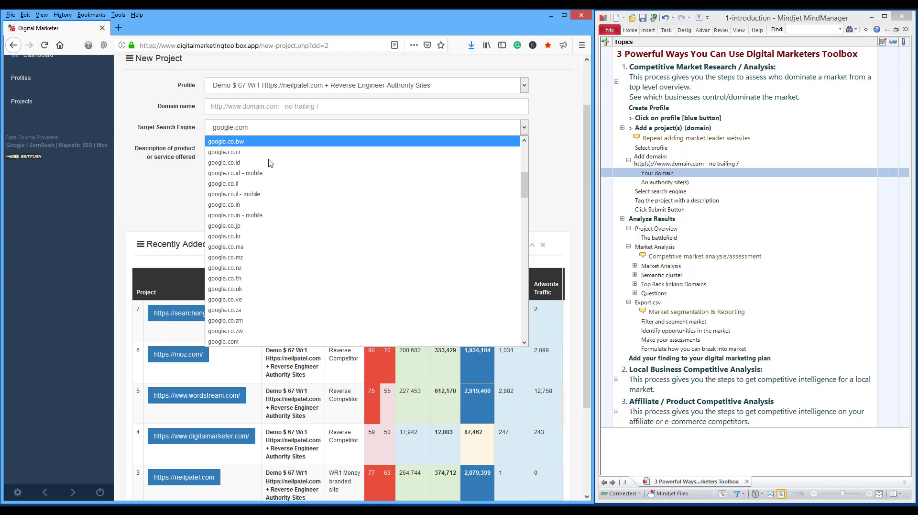
click(168, 136)
click(232, 157)
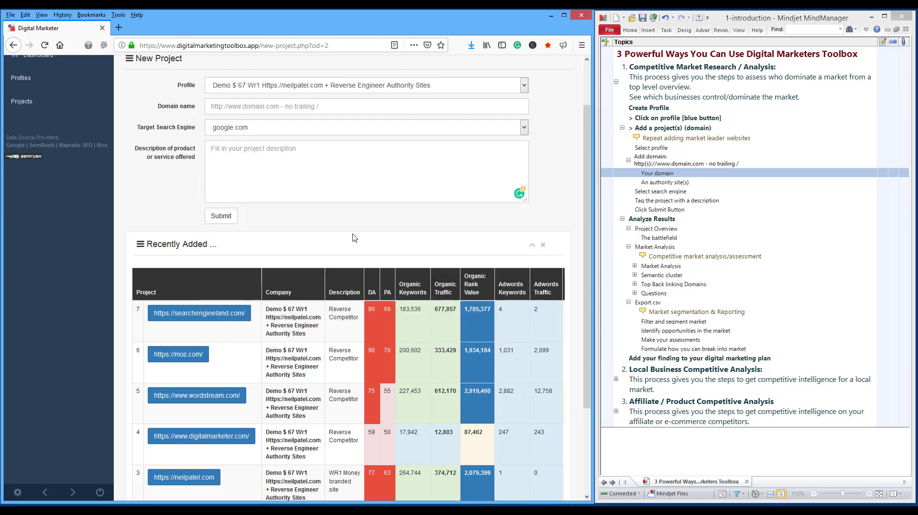
- Examine the descriptions and metrics of the recently added projects, relating them to the New Project form fields
scroll(360, 374, down, 2)
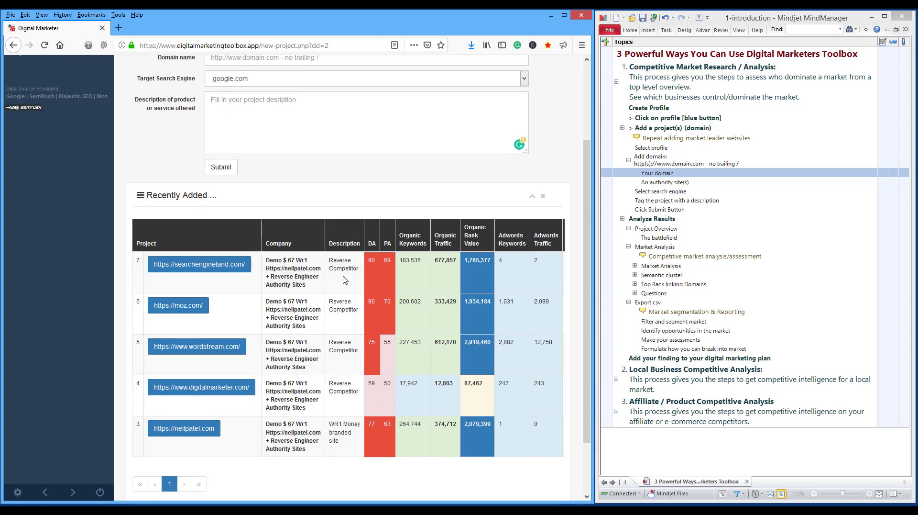
drag(339, 442, 326, 258)
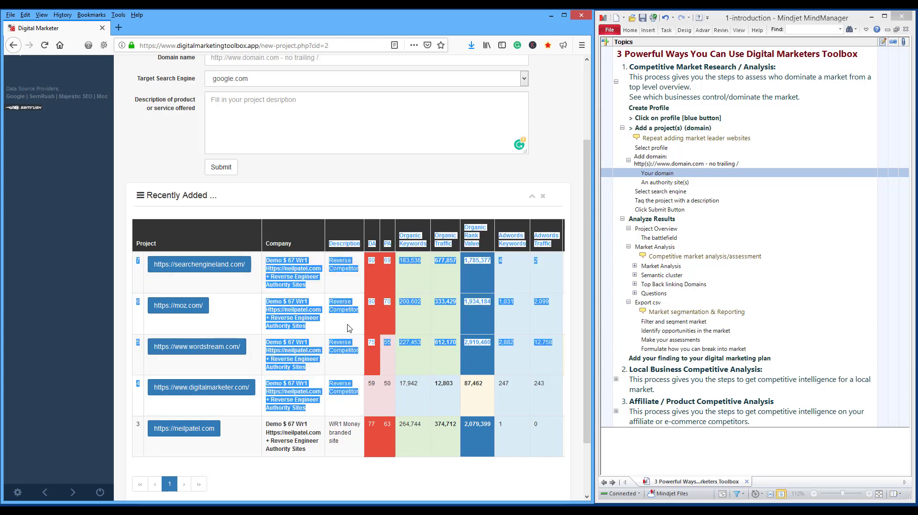
click(356, 347)
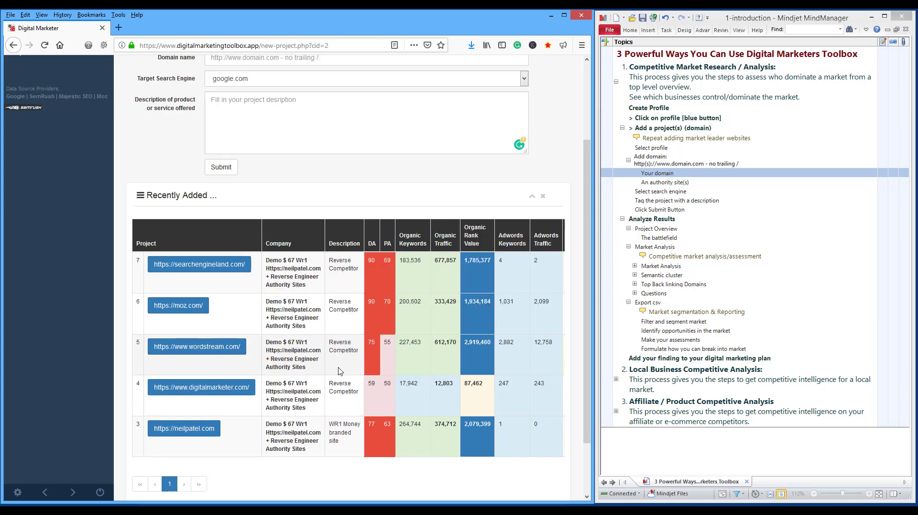
scroll(340, 371, up, 1)
scroll(341, 369, down, 2)
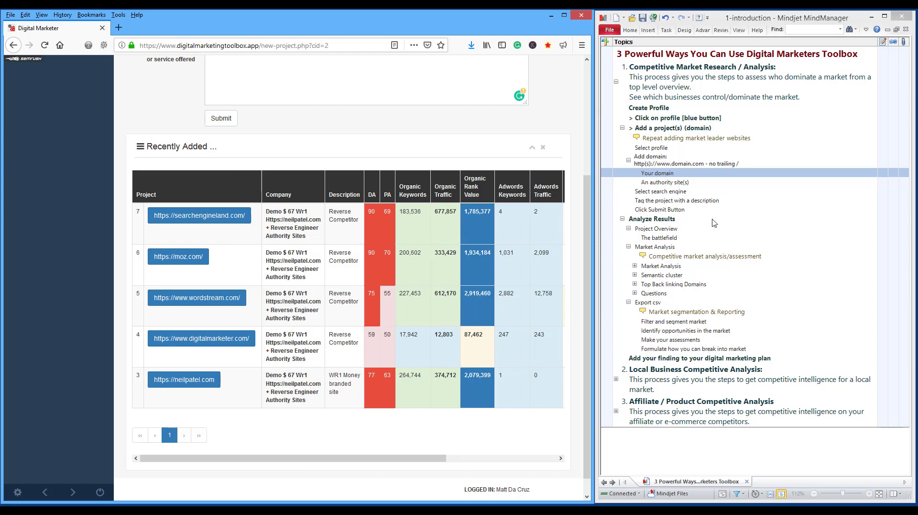
scroll(404, 297, up, 2)
scroll(404, 292, up, 1)
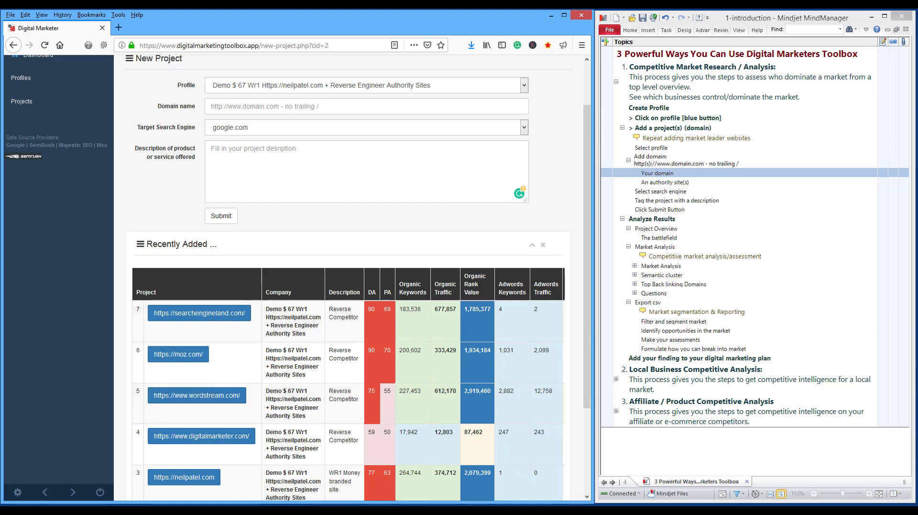
scroll(371, 175, down, 2)
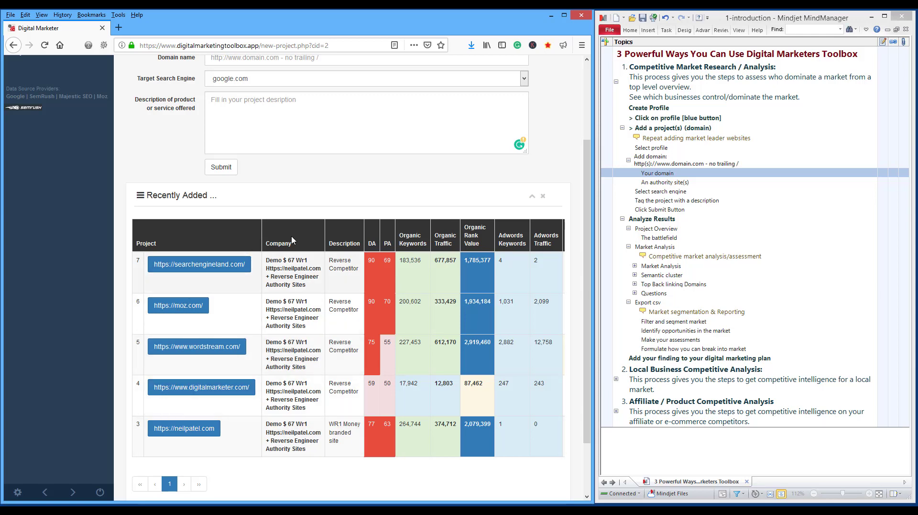
scroll(144, 116, up, 4)
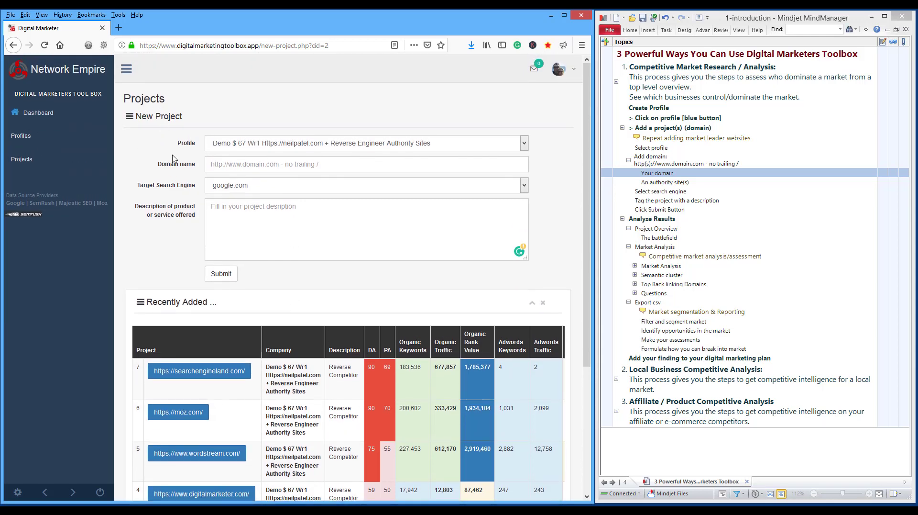
scroll(250, 205, down, 4)
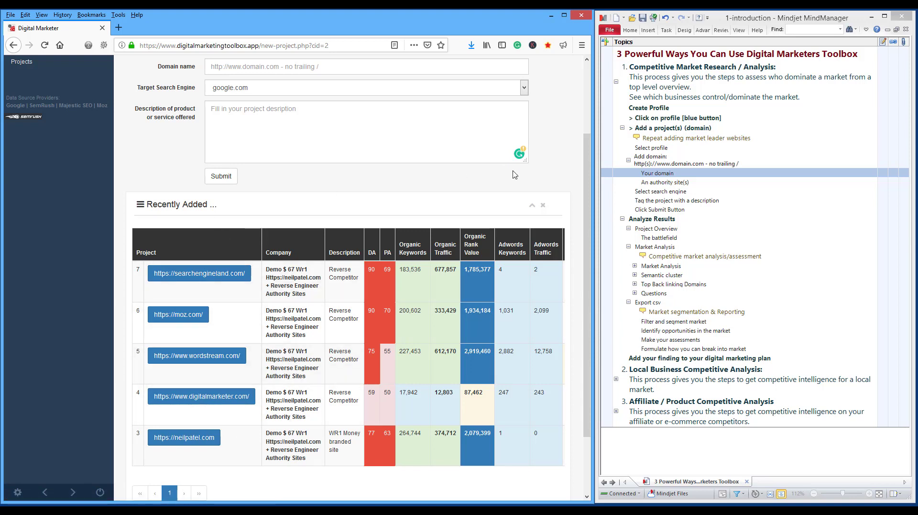
- Select the "Analyze Results" topic in the outline and return to the beginning of the Projects page in the browser
click(658, 220)
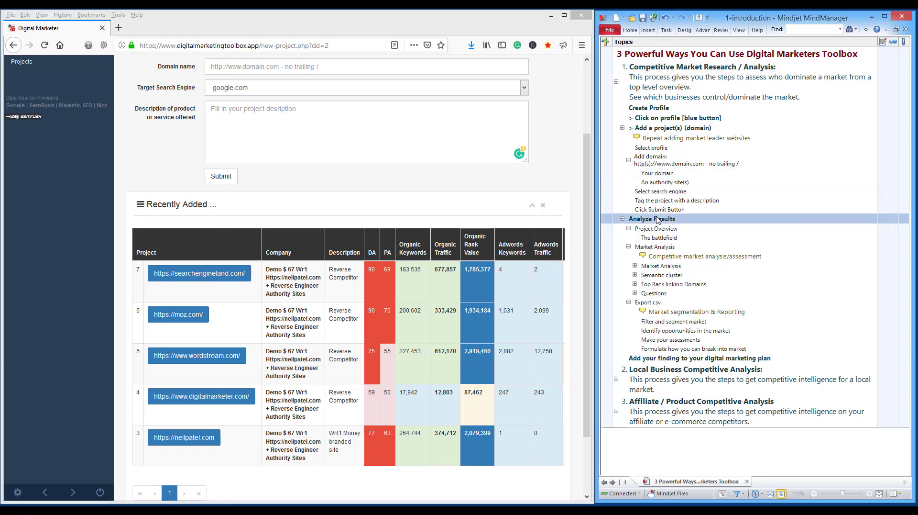
click(111, 205)
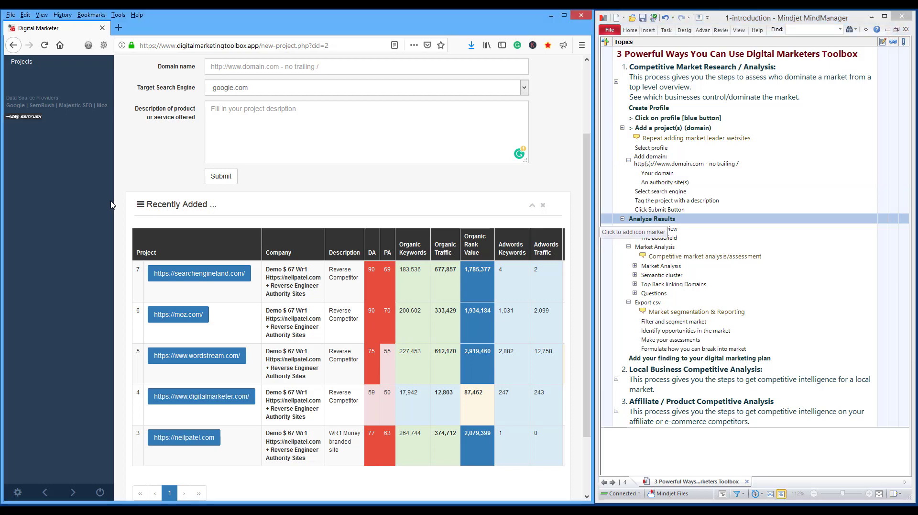
scroll(110, 204, up, 3)
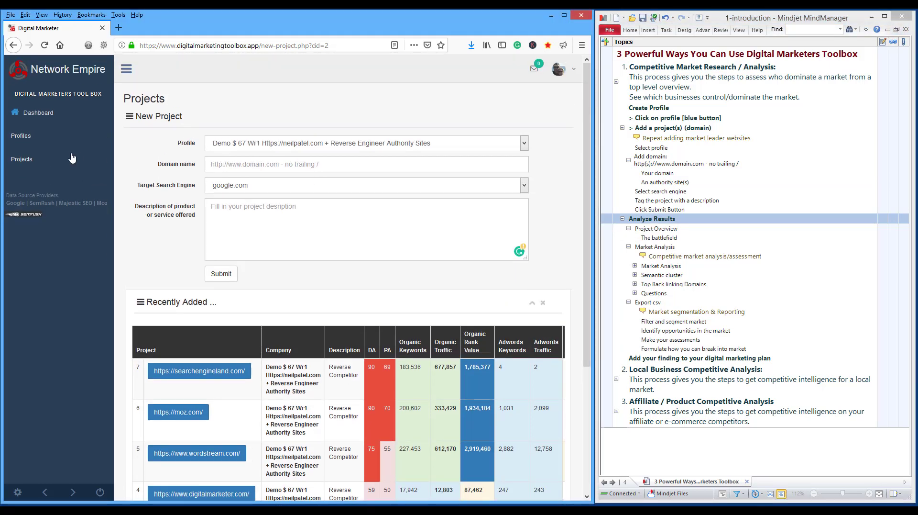
- Go from the dashboard to Profiles, look over the page, and open the projects of the "Demo $ 67 Wr1" profile
click(37, 116)
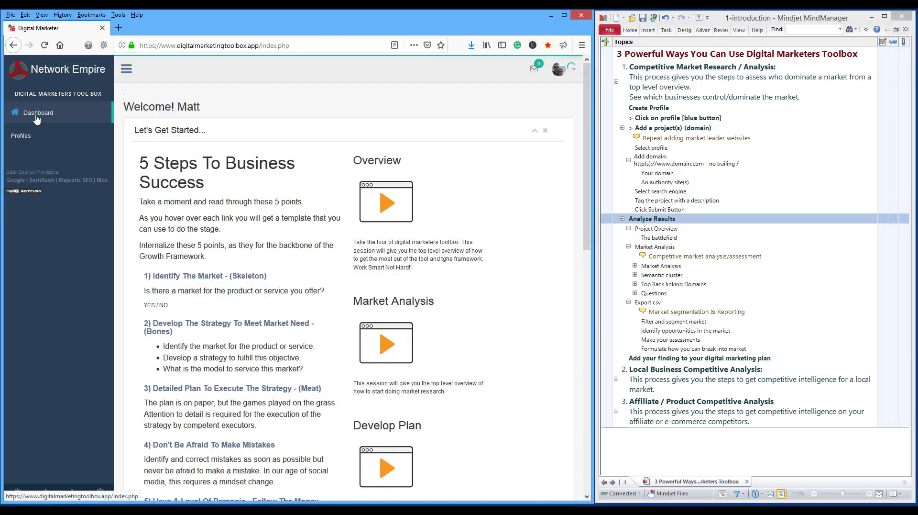
click(26, 137)
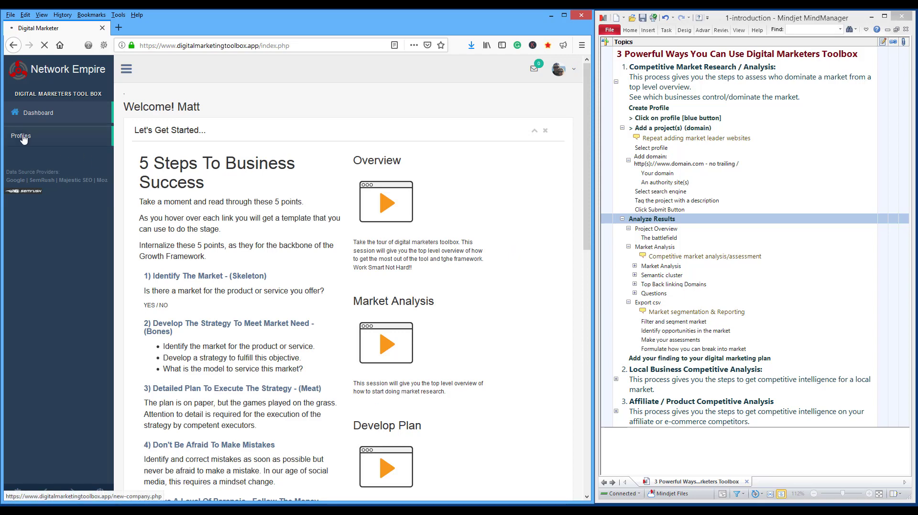
scroll(266, 353, down, 5)
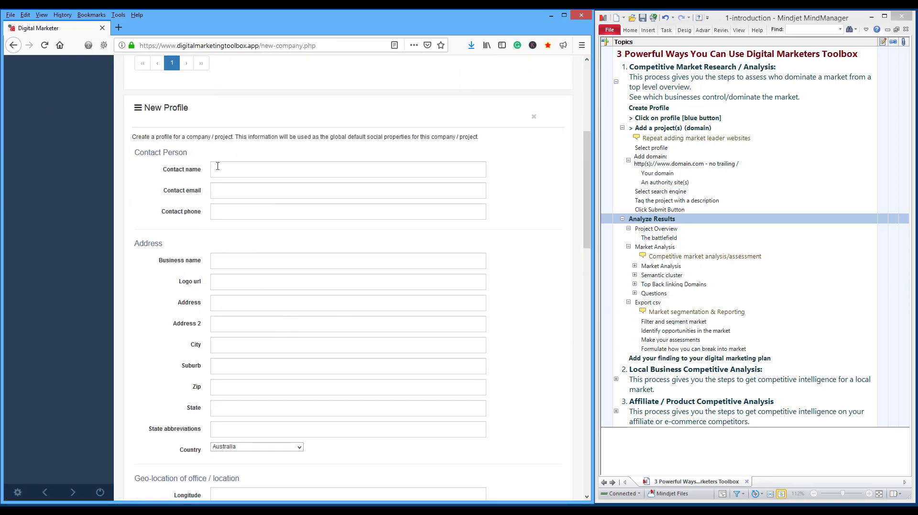
scroll(206, 172, up, 5)
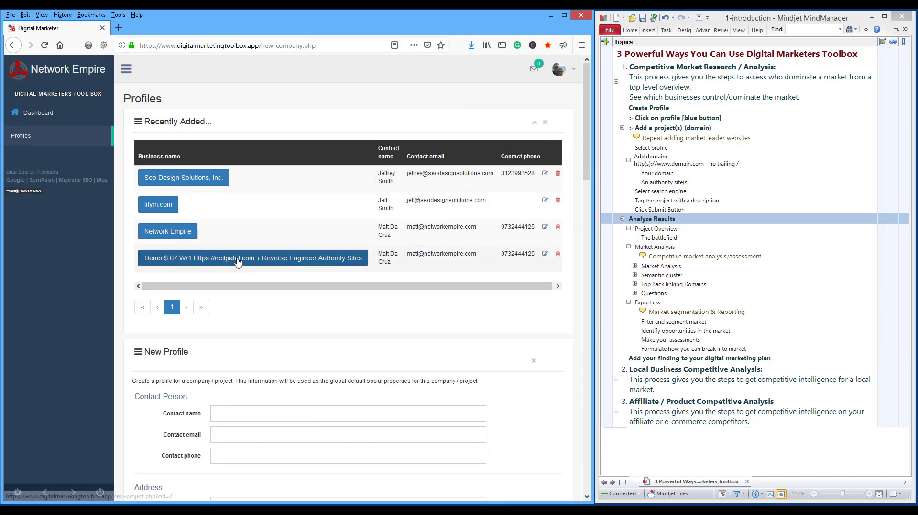
click(238, 262)
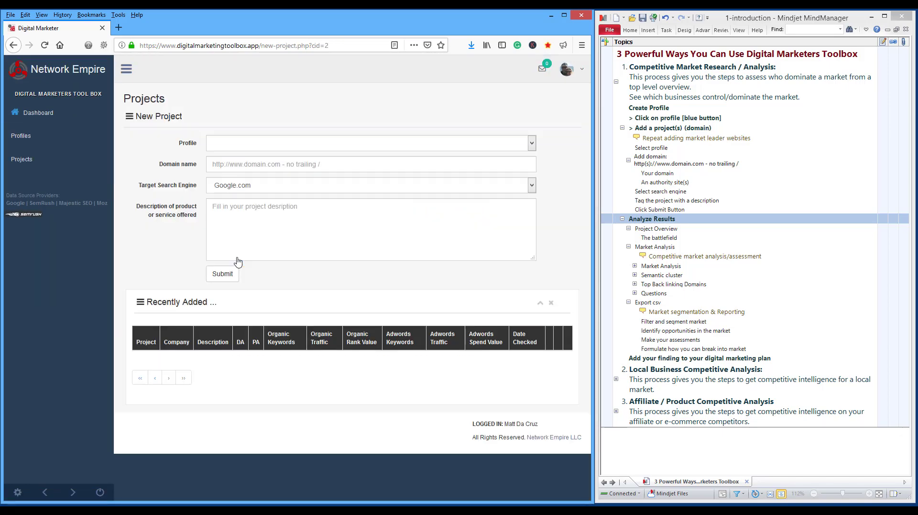
- Look over the recently added projects and highlight the "Project Overview", "Market Analysis" and "The battlefield" topics in the MindManager outline
scroll(237, 262, down, 4)
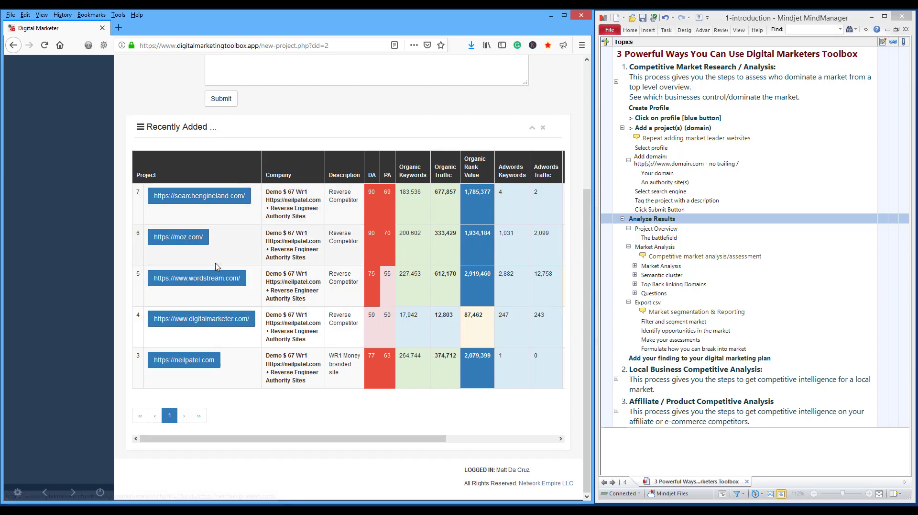
scroll(220, 263, up, 6)
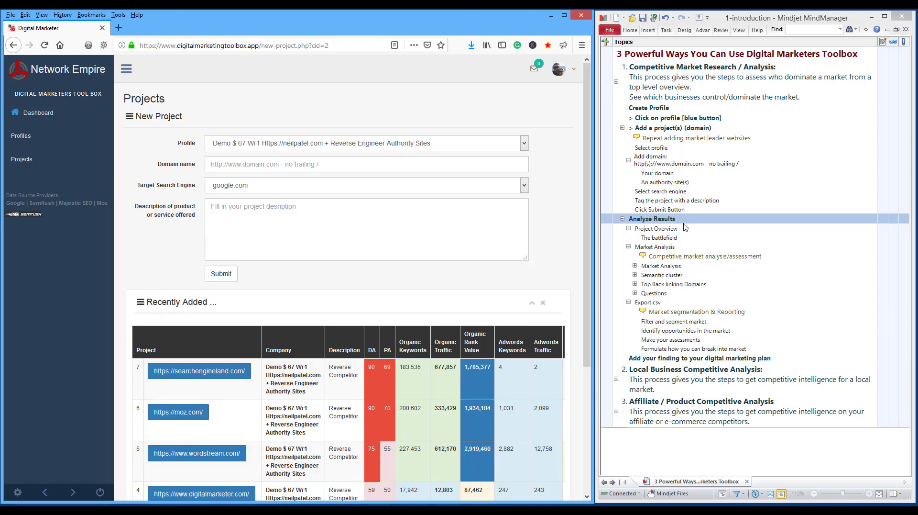
click(658, 229)
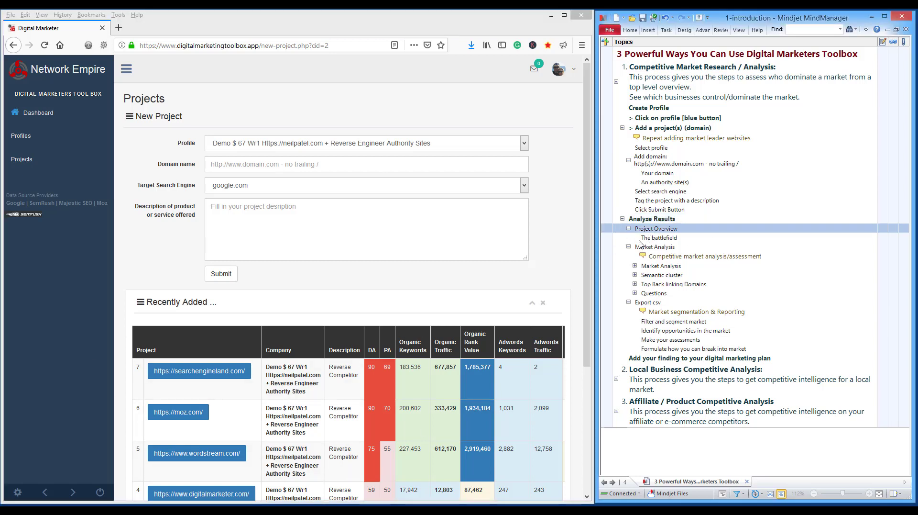
click(663, 248)
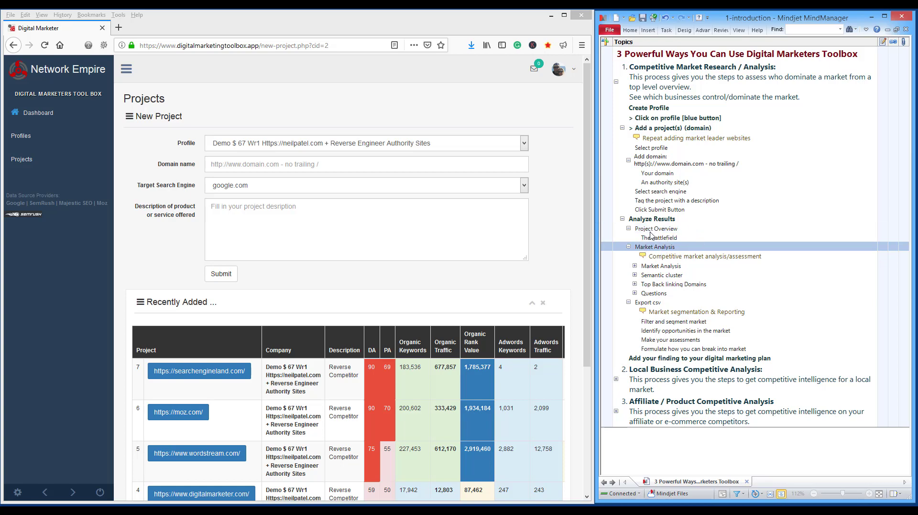
click(663, 238)
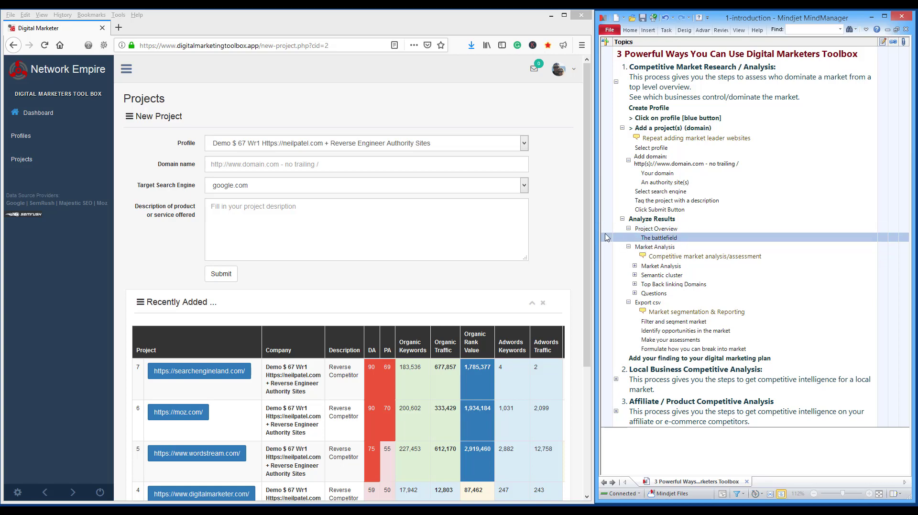
- Compare the organic and Adwords metrics of the recently added projects in the browser, including wordstream.com's Adwords keywords and traffic
click(248, 227)
scroll(248, 228, down, 3)
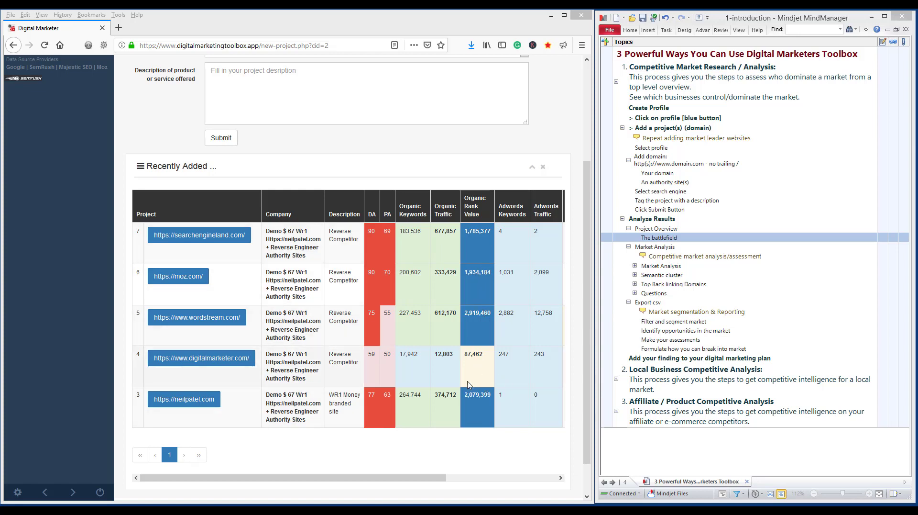
key(alt+Tab)
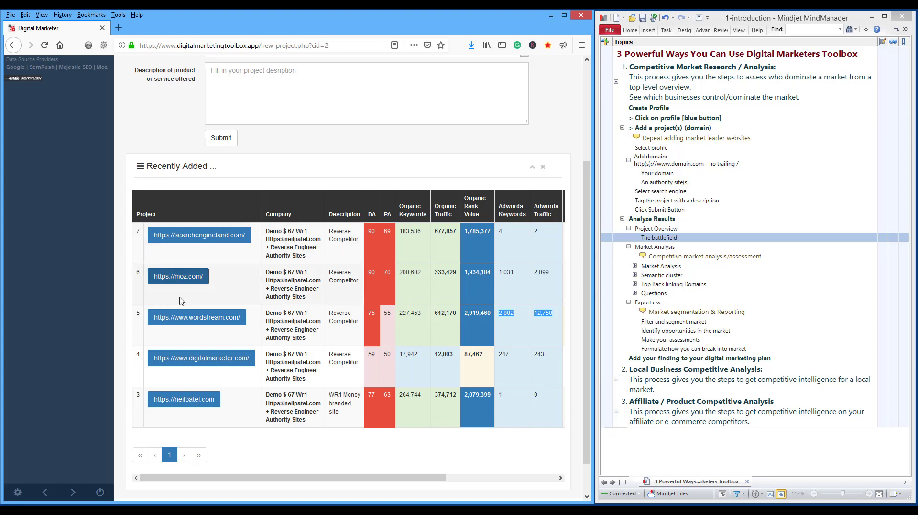
scroll(234, 266, up, 3)
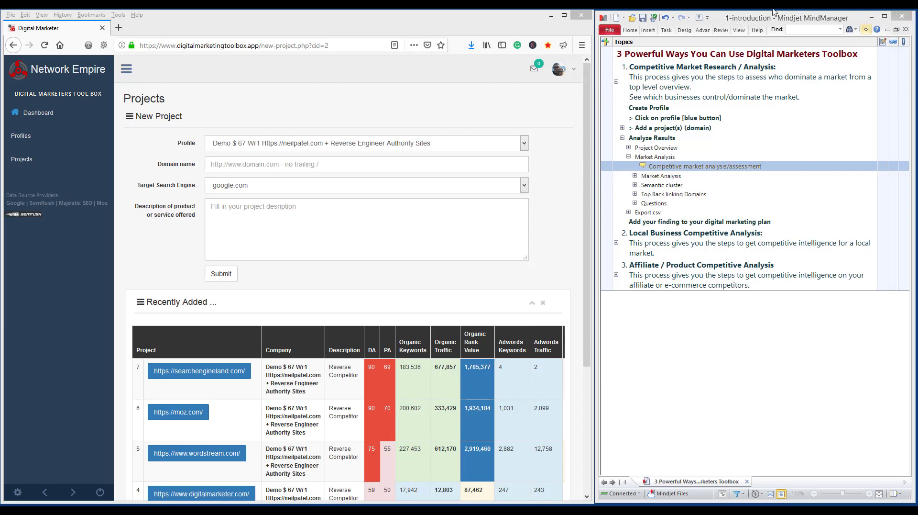
- Open the website overview of the searchengineland.com project and expand its Market Research options
scroll(589, 116, down, 3)
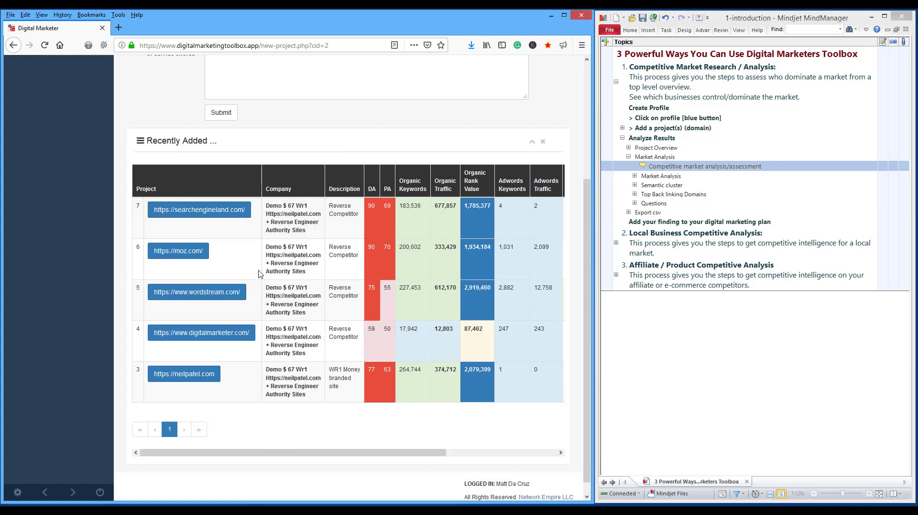
click(199, 213)
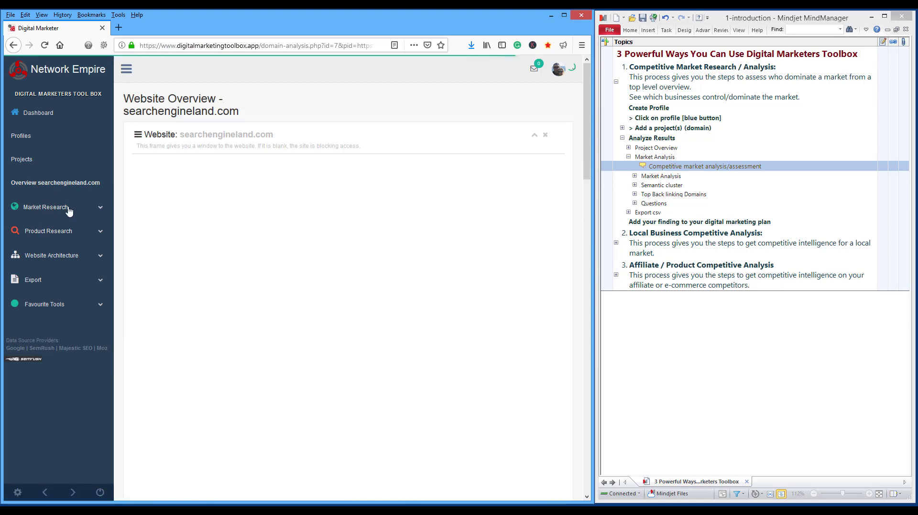
click(101, 209)
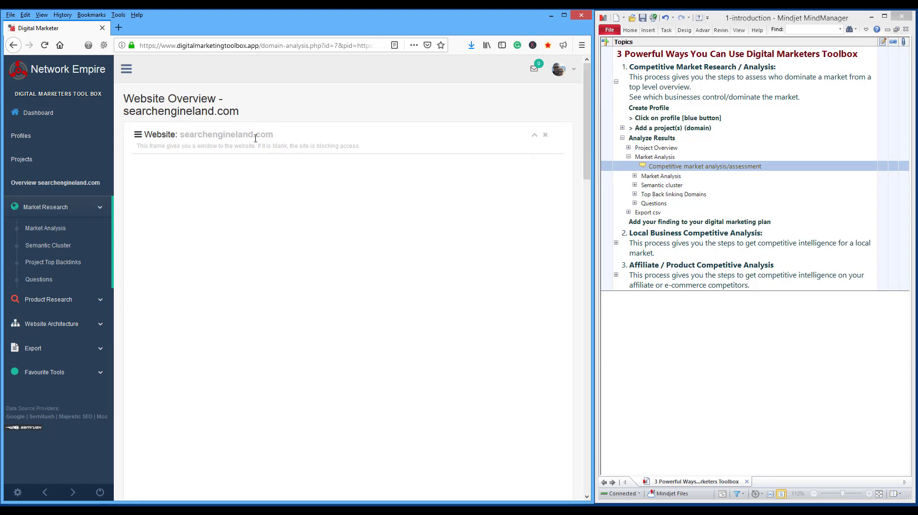
- Return to Projects, open the digitalmarketer.com project overview, and collapse its Website and Ranked Keywords sections
click(24, 157)
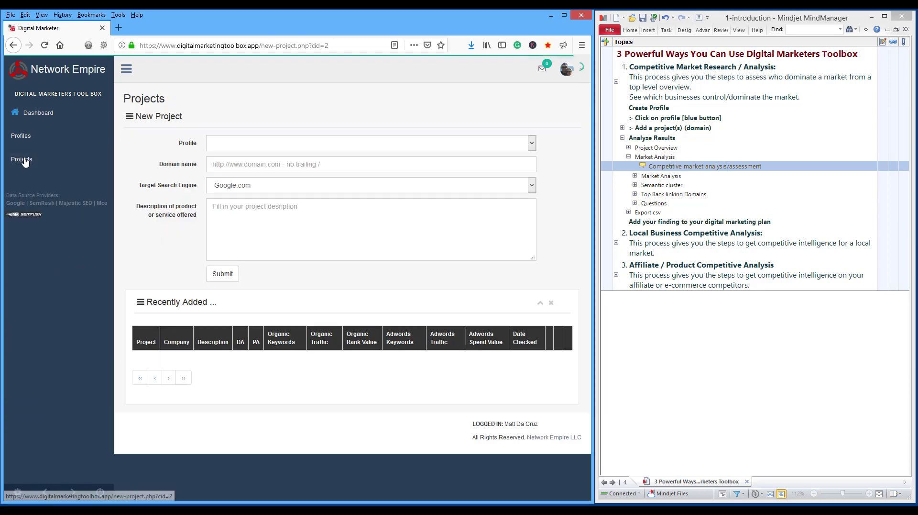
scroll(308, 267, down, 3)
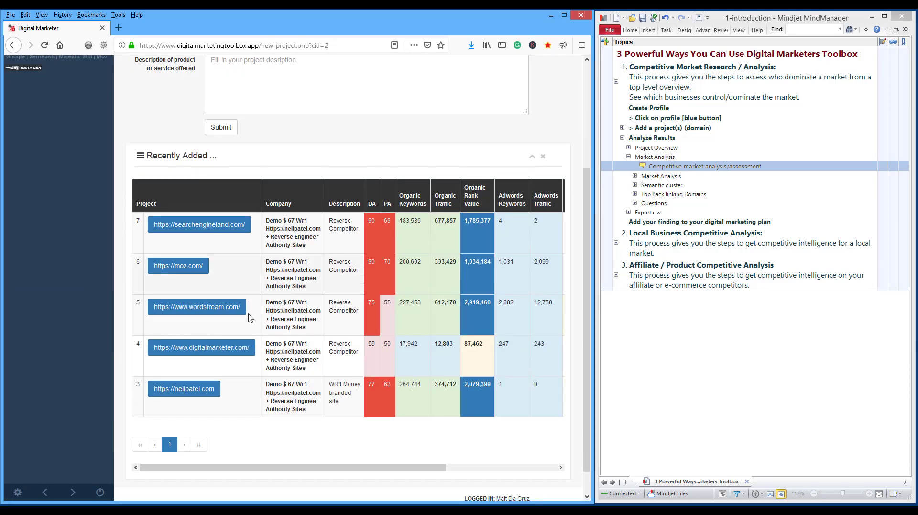
click(206, 353)
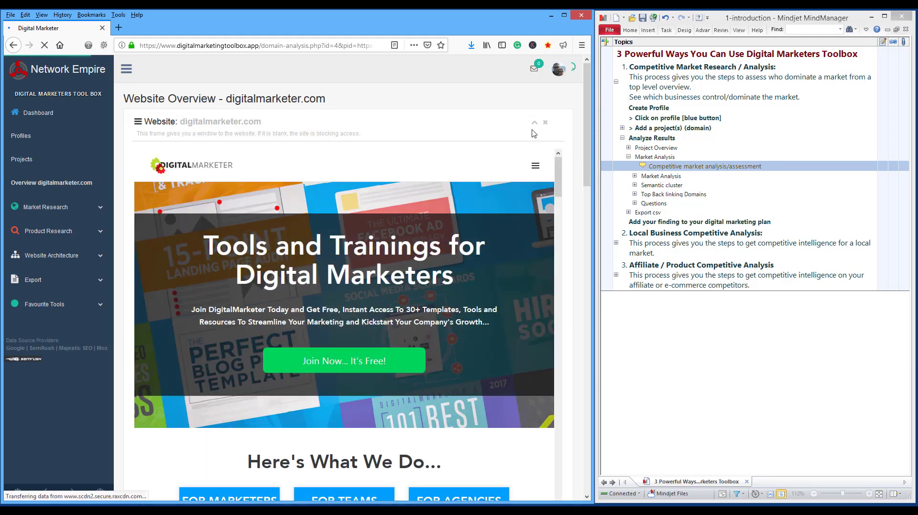
click(535, 123)
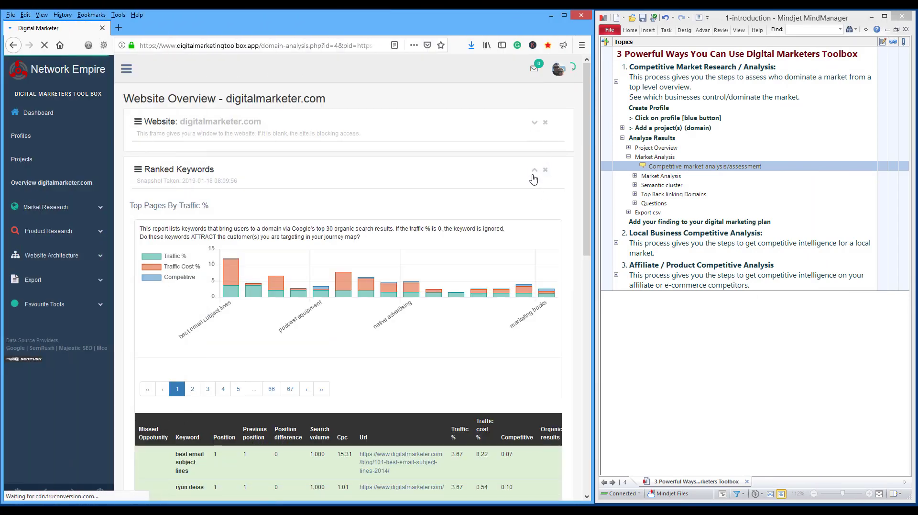
click(535, 170)
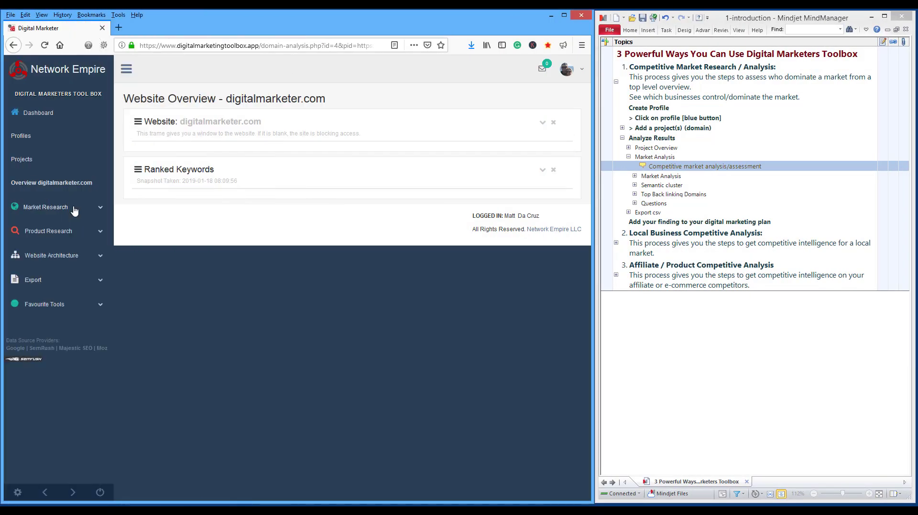
- Open the Semantic Cluster market research report for digitalmarketer.com and view its Market Overview and Organic Keyword Rankings
click(26, 208)
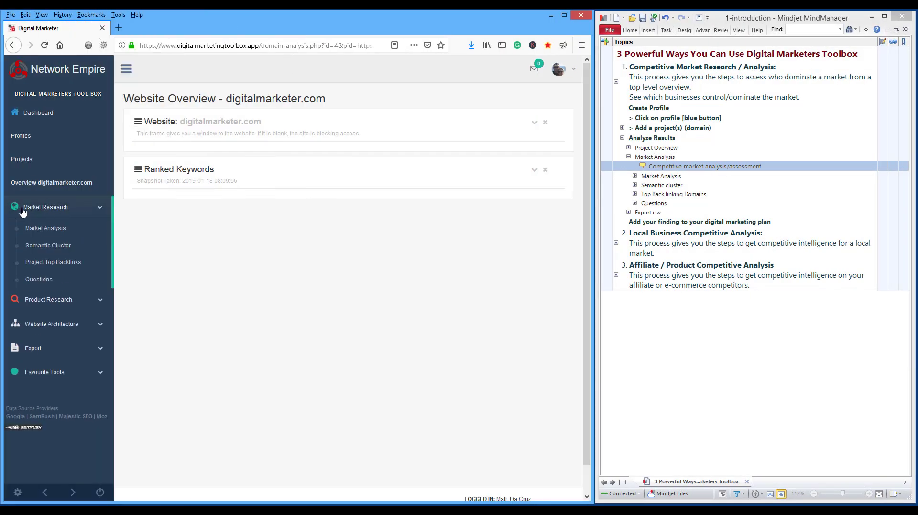
click(51, 247)
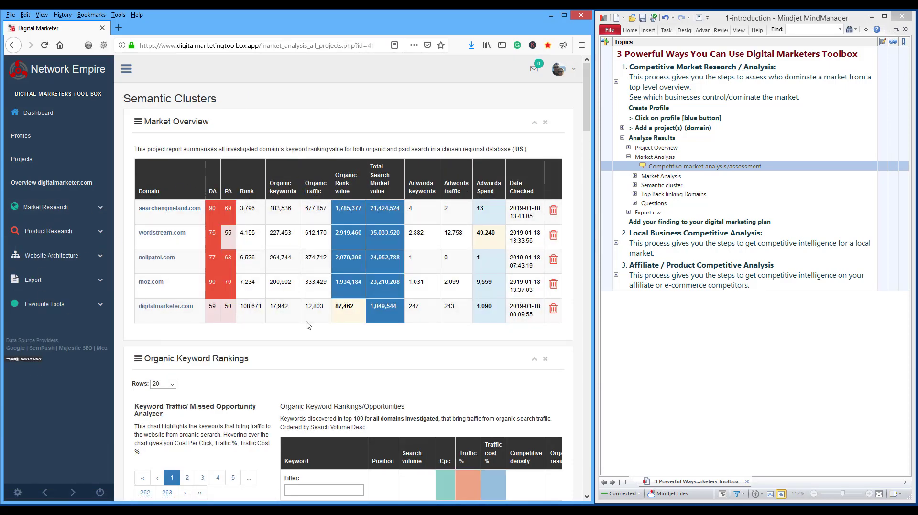
scroll(424, 352, down, 5)
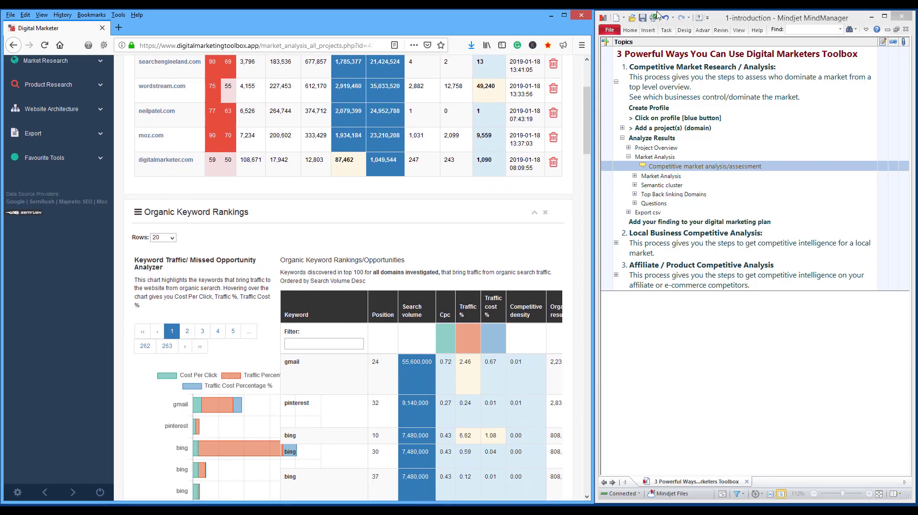
- Expand the "Semantic cluster" topic in the MindManager outline and highlight its subtopics from "Market themes" through "Paid Traffic opportunities"
click(660, 186)
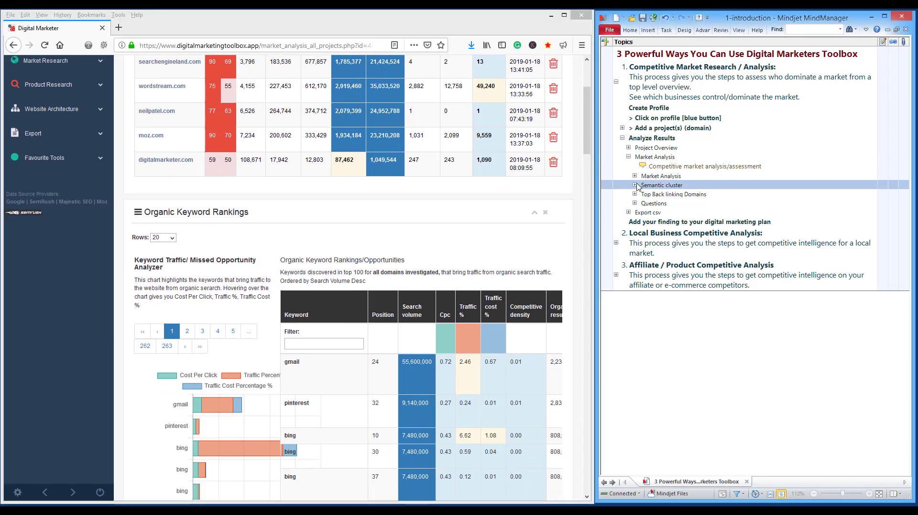
click(635, 186)
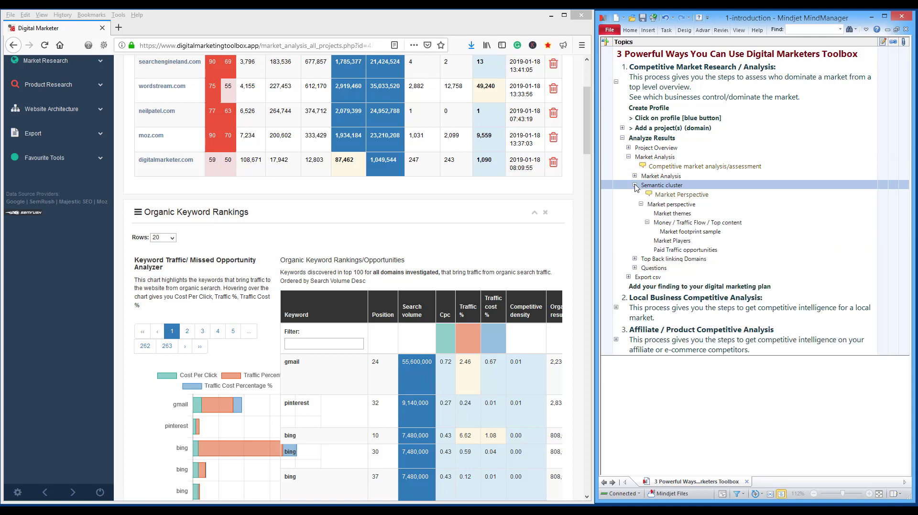
click(674, 214)
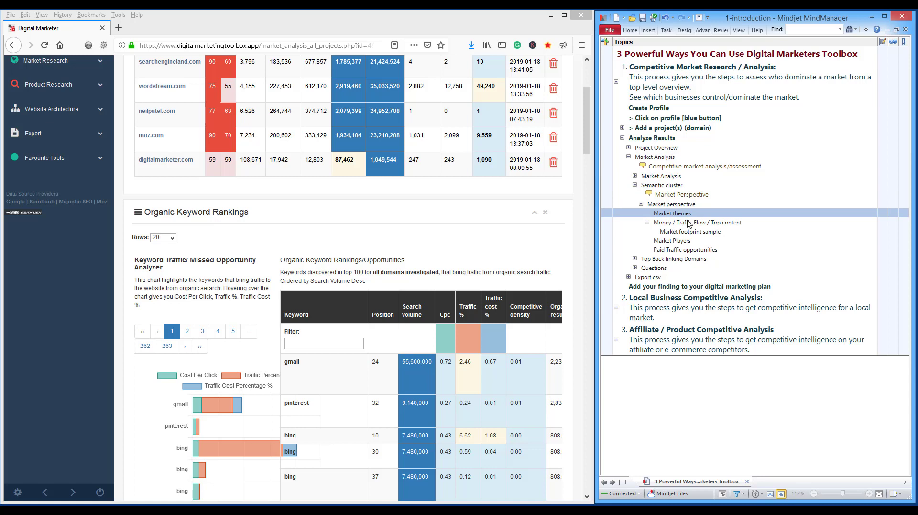
click(687, 223)
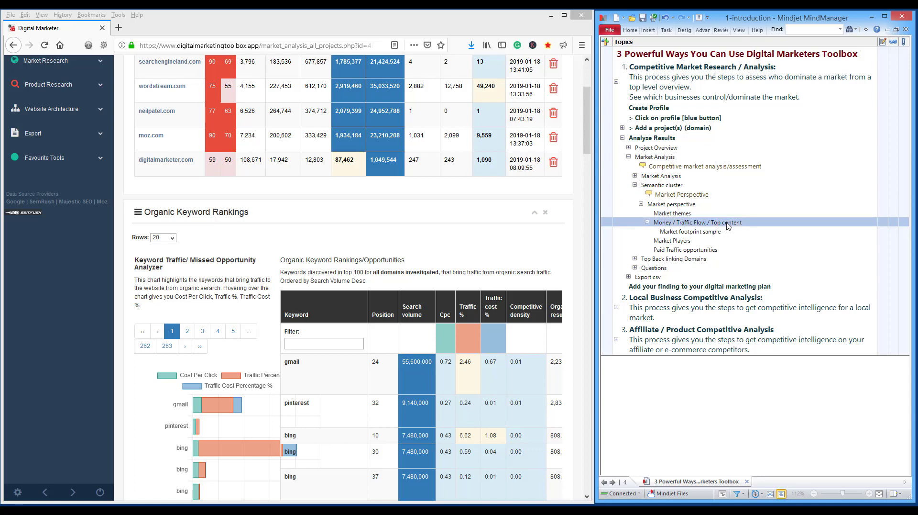
click(692, 232)
click(683, 242)
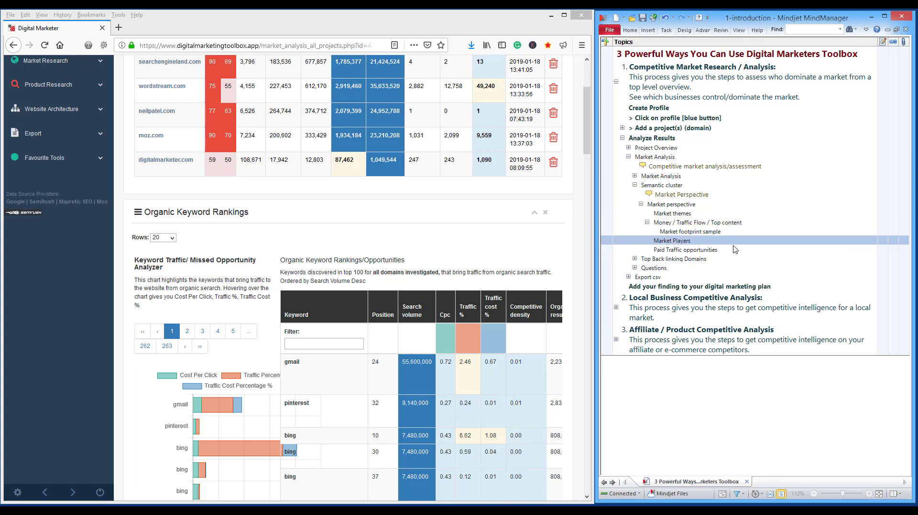
click(703, 250)
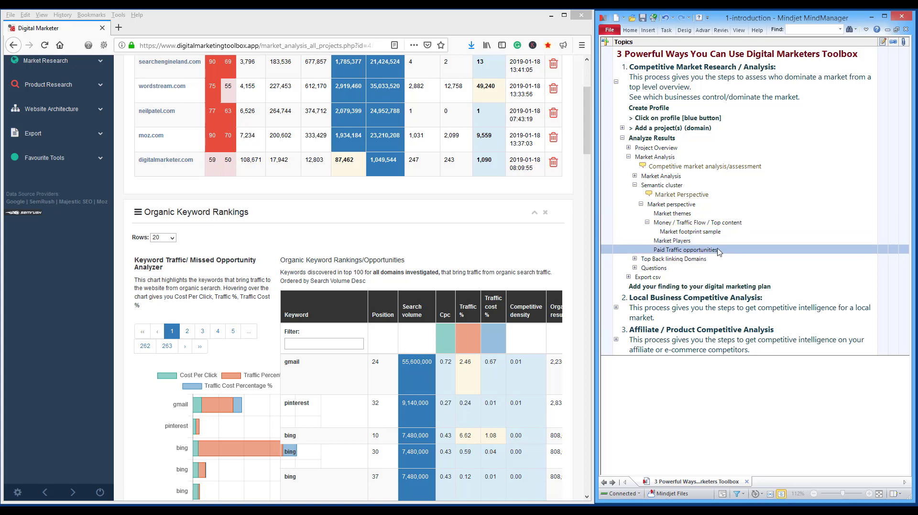
- Maximize the browser and collapse the Market Overview, Organic Keyword Rankings, Organic Competitors and Paid Search Competitors sections of the Semantic Clusters report
drag(588, 132, 588, 106)
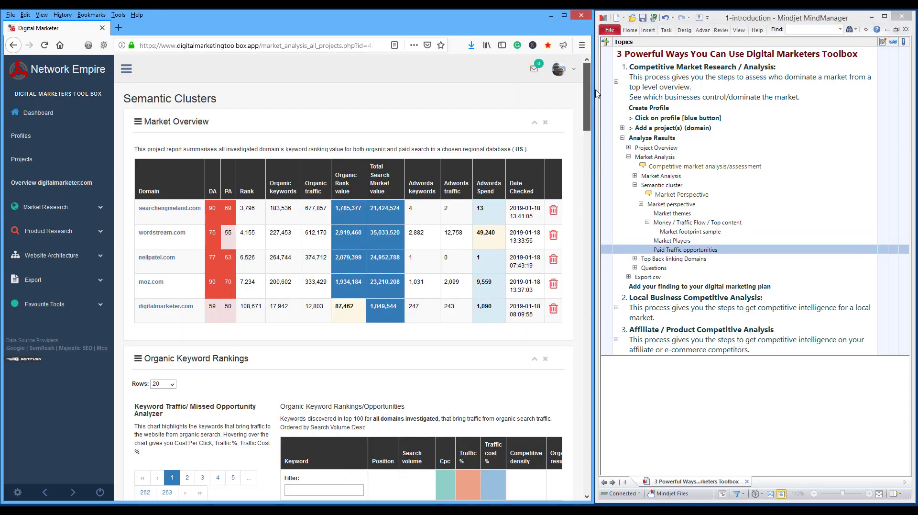
click(565, 16)
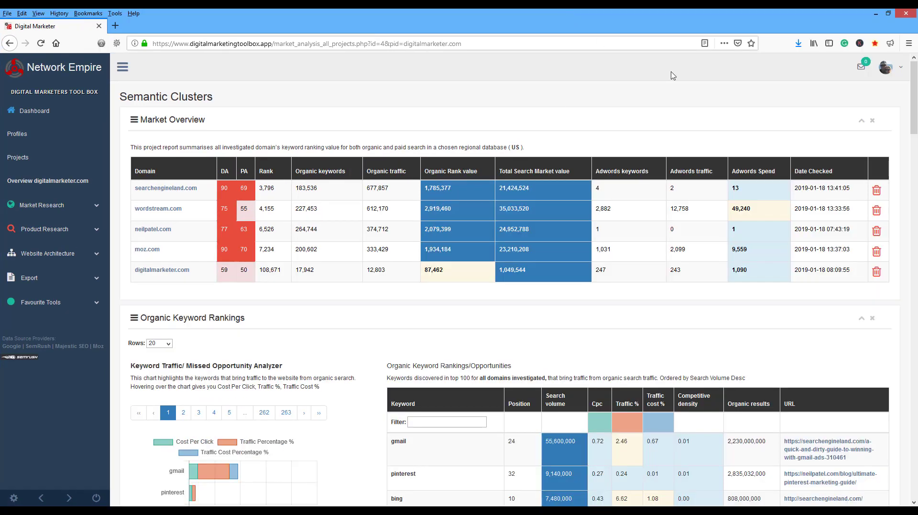
click(862, 120)
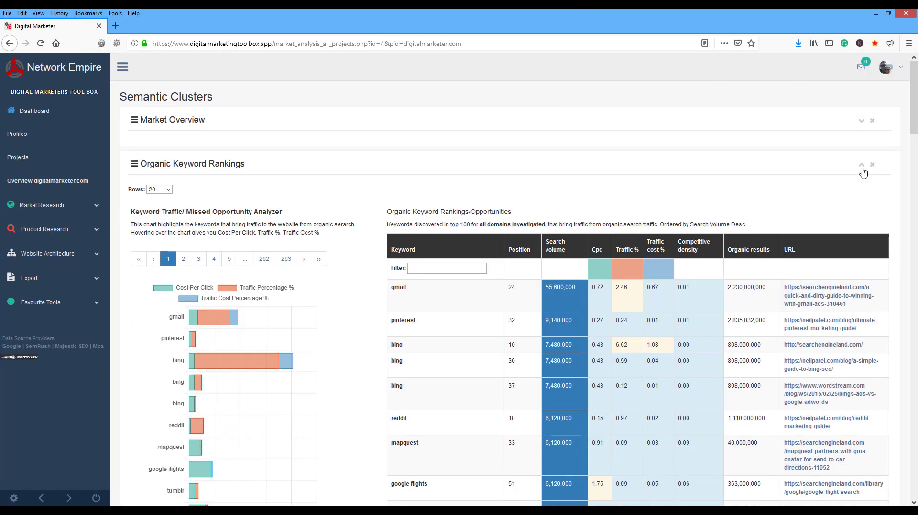
click(862, 164)
click(862, 224)
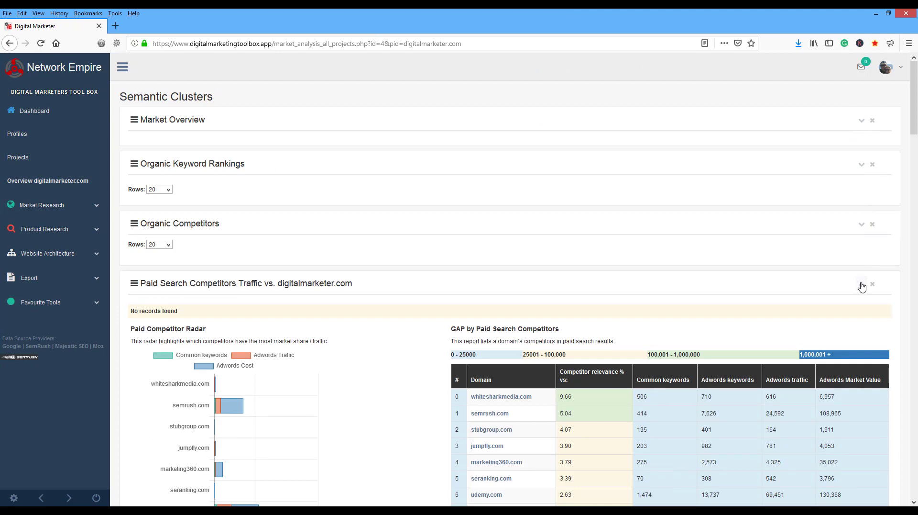
click(863, 285)
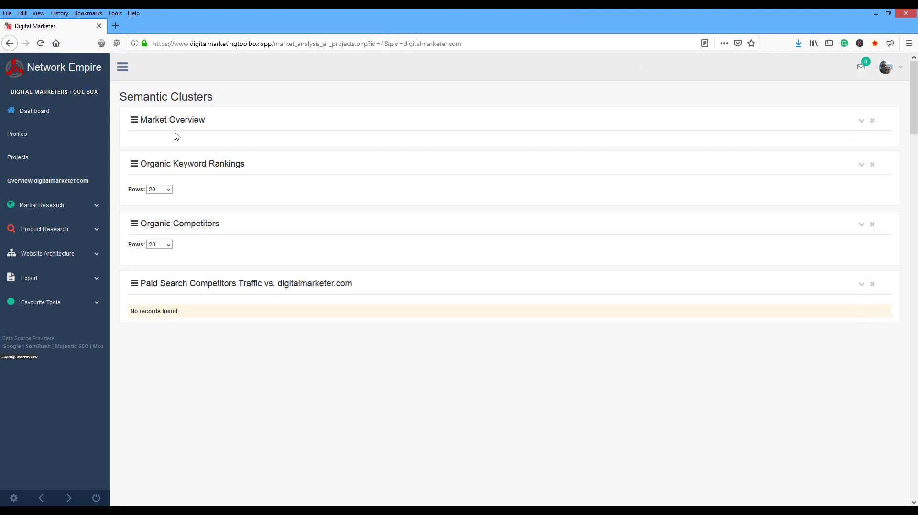
- Set the Organic Keyword Rankings and Organic Competitors sections to show 50 rows each
click(166, 190)
click(160, 222)
click(167, 245)
click(173, 276)
- Expand the Market Research options and the Organic Keyword Rankings section, and examine its keyword traffic chart and rankings table
click(42, 205)
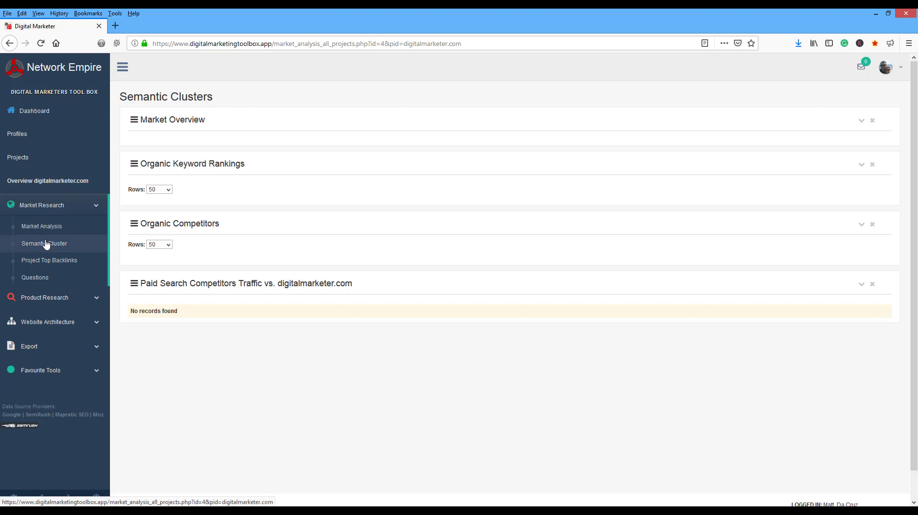
click(861, 165)
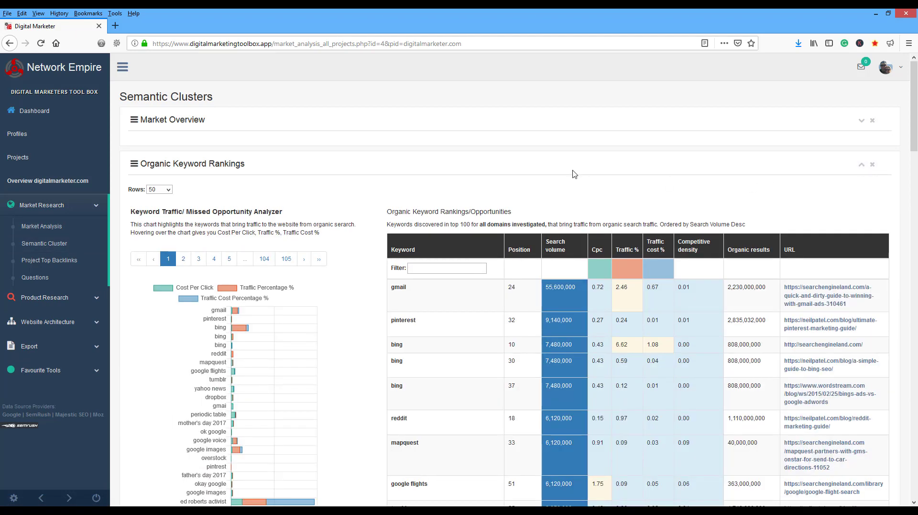
scroll(273, 172, down, 2)
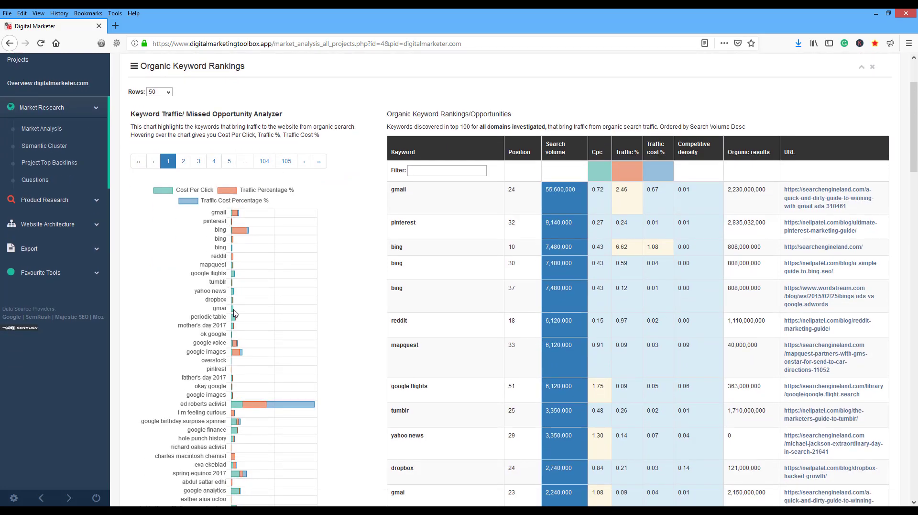
scroll(234, 312, down, 2)
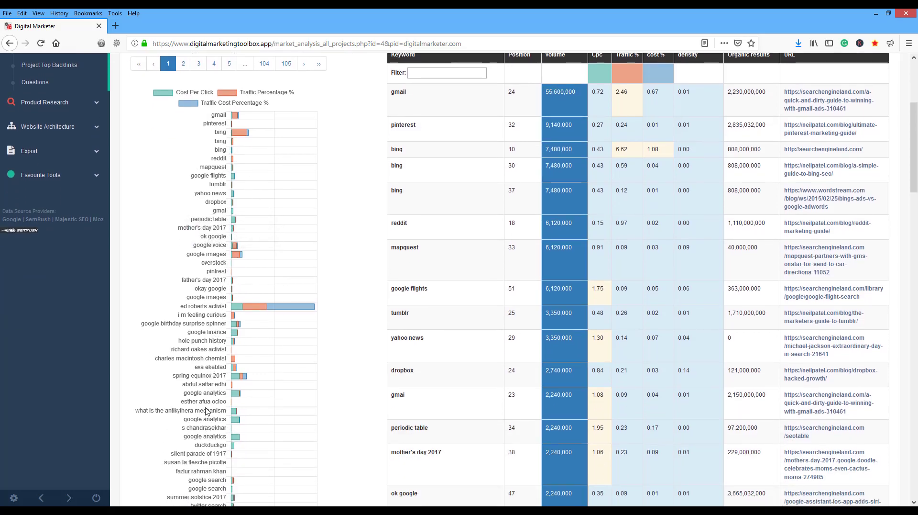
scroll(207, 412, down, 2)
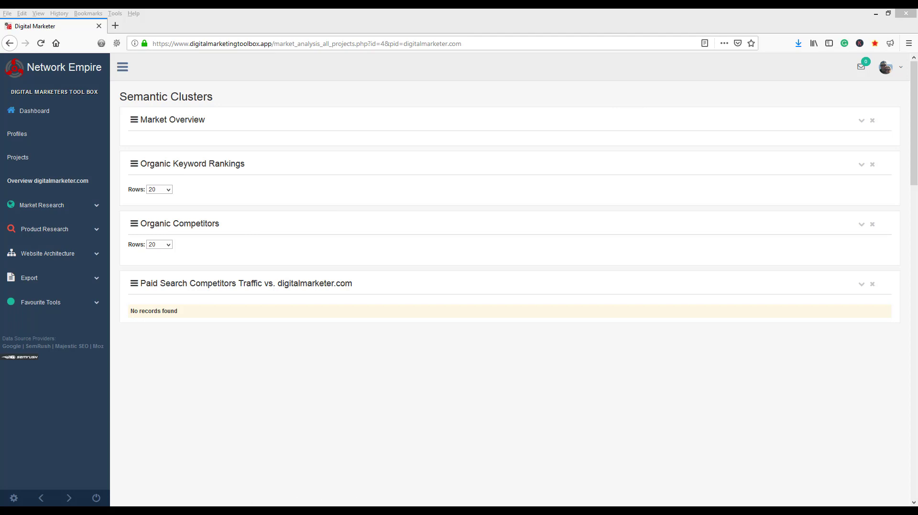
- Switch to MindManager to highlight the "Semantic cluster" topic, and return to the browser to expand the Market Research options
key(alt+Tab)
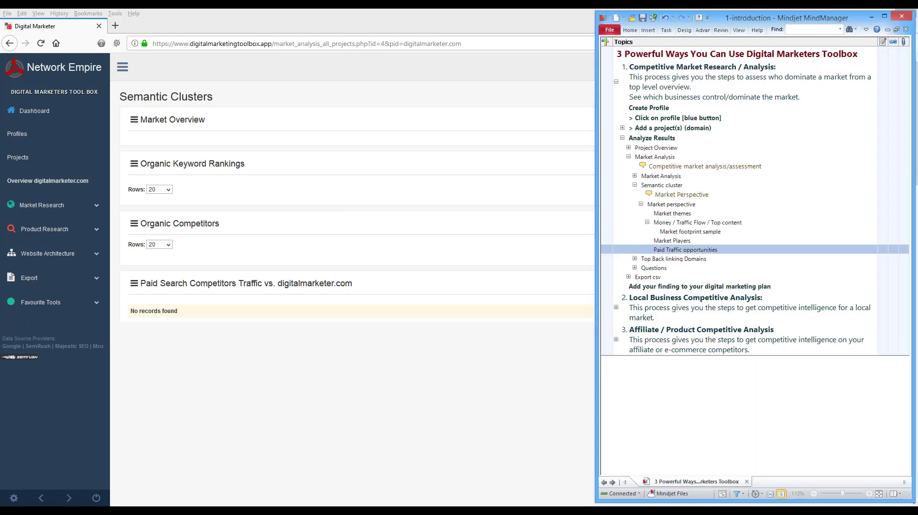
click(664, 184)
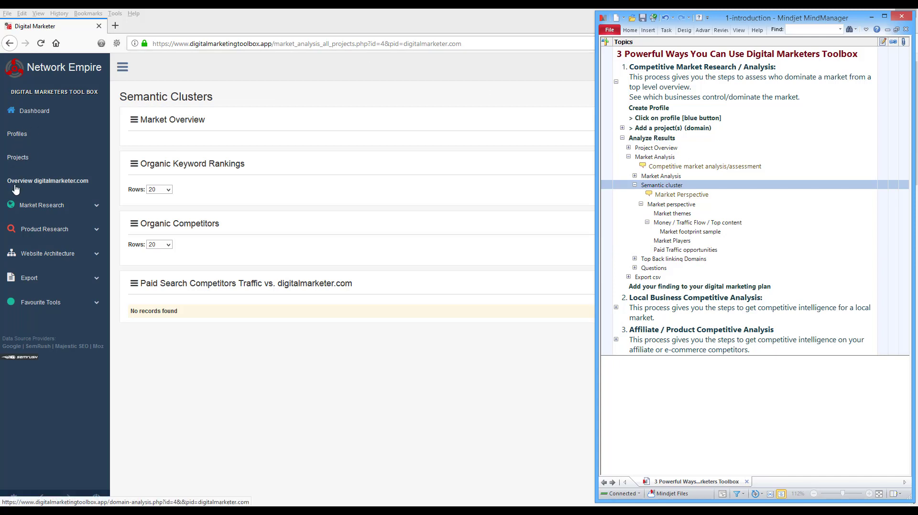
click(101, 207)
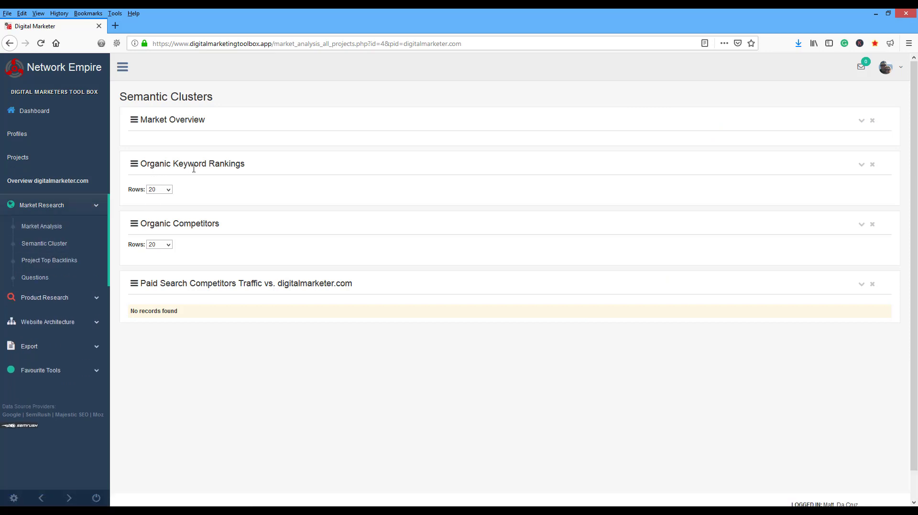
- Expand Organic Keyword Rankings, filter its keywords by "digital" and set the section to 1000 rows
click(863, 165)
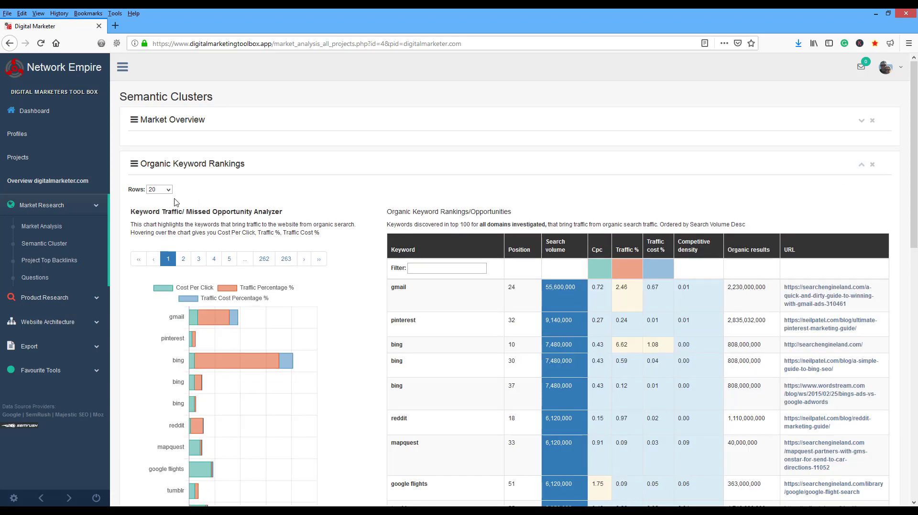
click(443, 268)
text(digital)
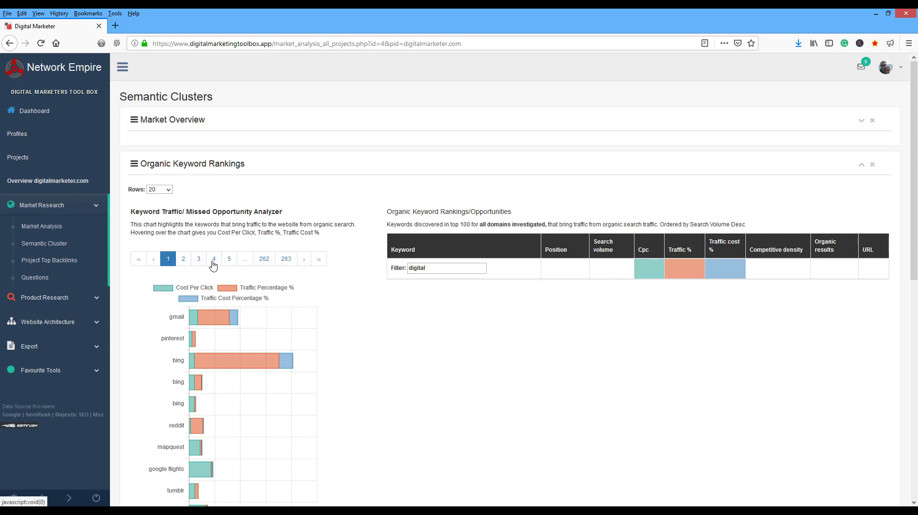
click(170, 190)
click(169, 261)
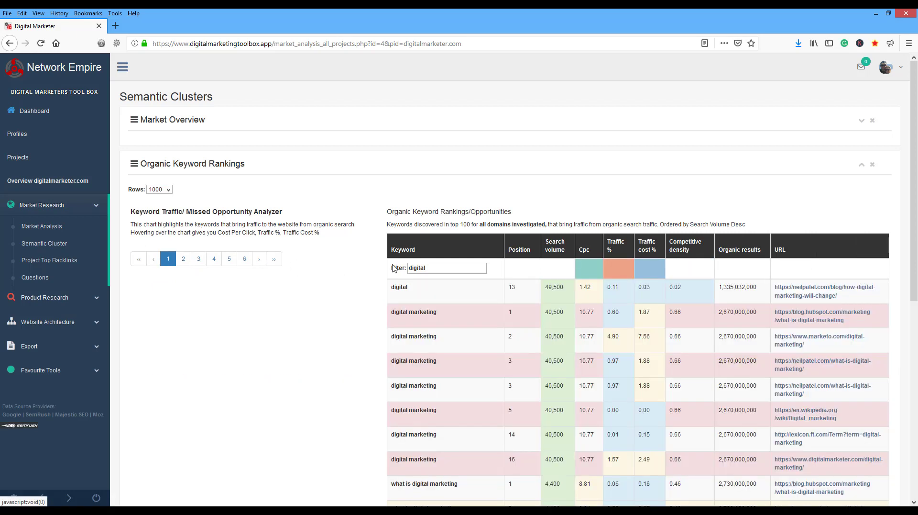
- Examine the "digital" keyword rankings for search volume, CPC and ranking URLs, paging from page 1 through page 5
scroll(341, 239, down, 3)
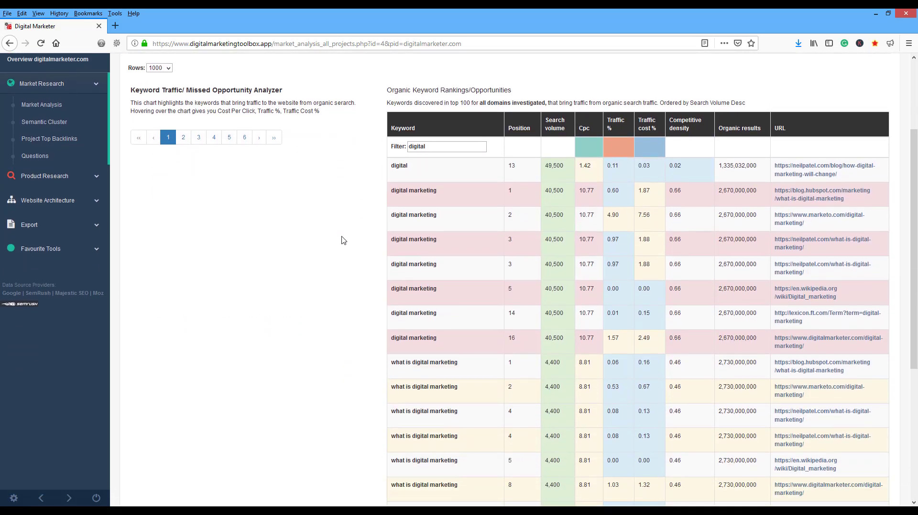
scroll(342, 239, down, 1)
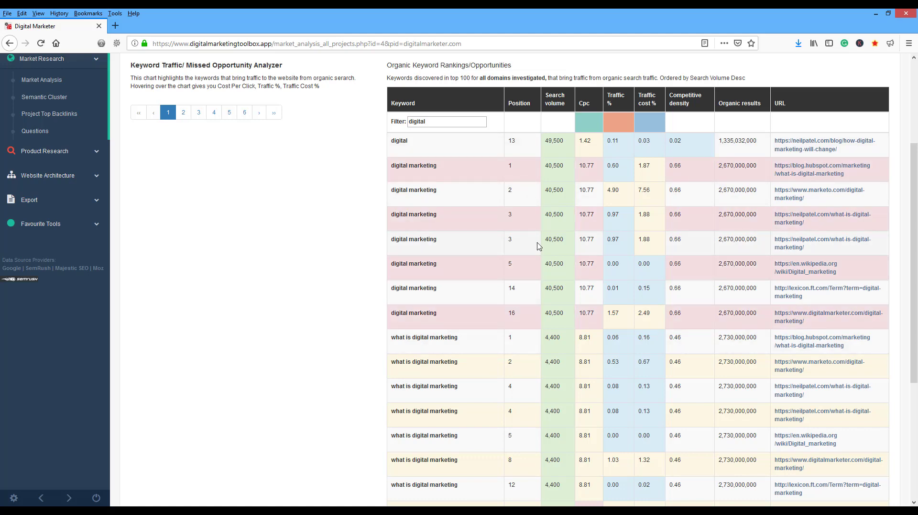
scroll(492, 216, down, 3)
scroll(494, 217, up, 2)
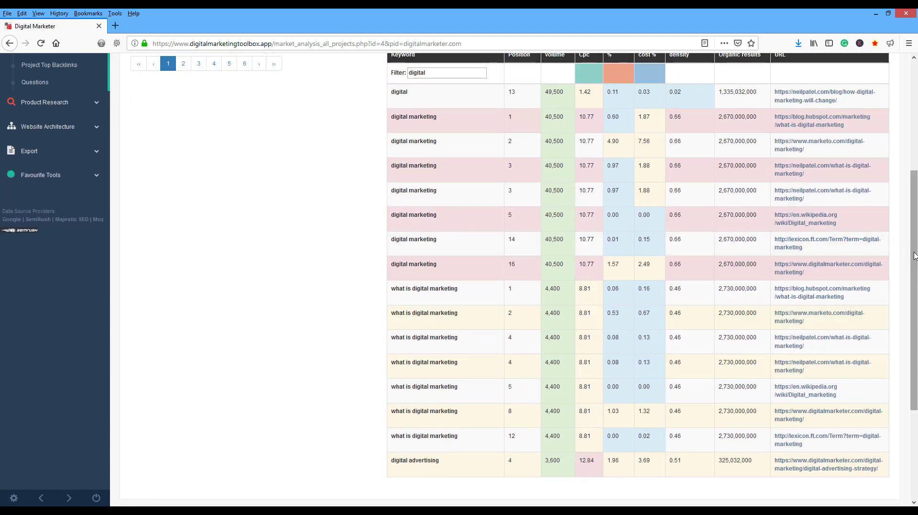
drag(916, 250, 916, 240)
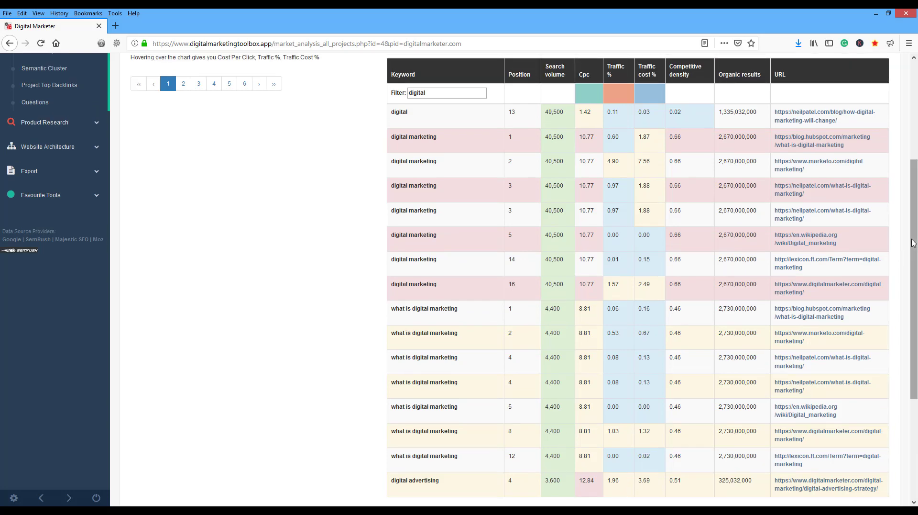
click(185, 85)
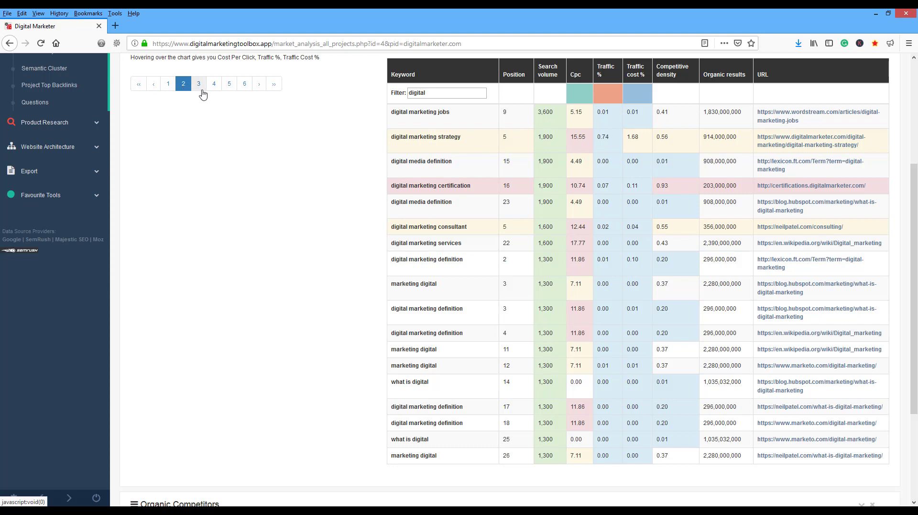
click(199, 84)
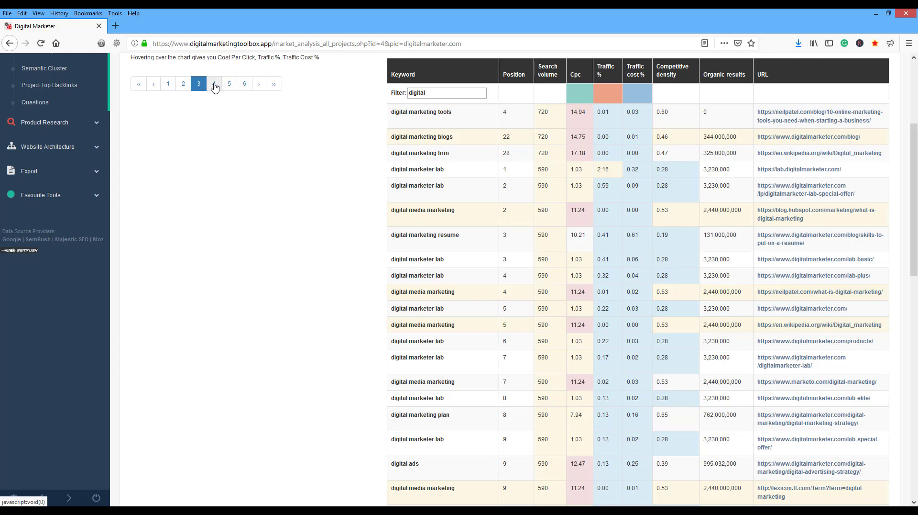
click(214, 84)
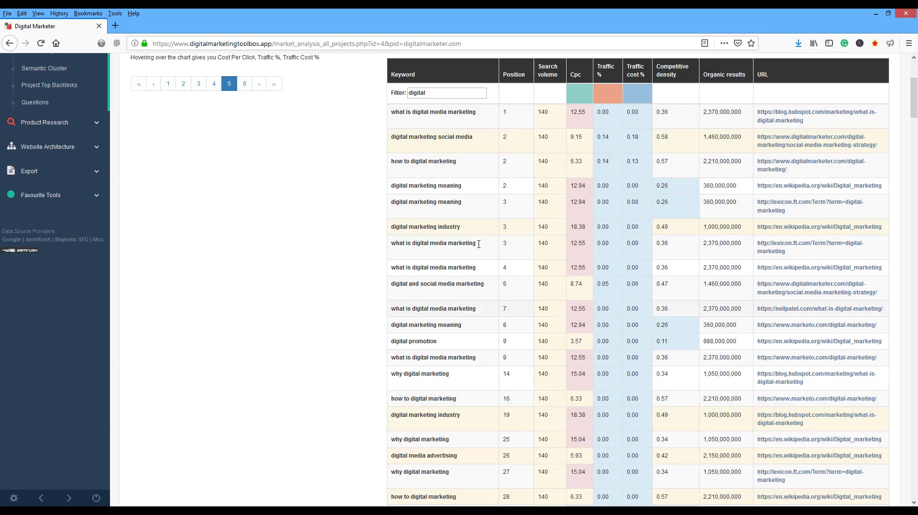
- Return to page 1 of the keyword rankings and replace the keyword filter with "seo"
scroll(480, 241, up, 3)
scroll(481, 241, down, 1)
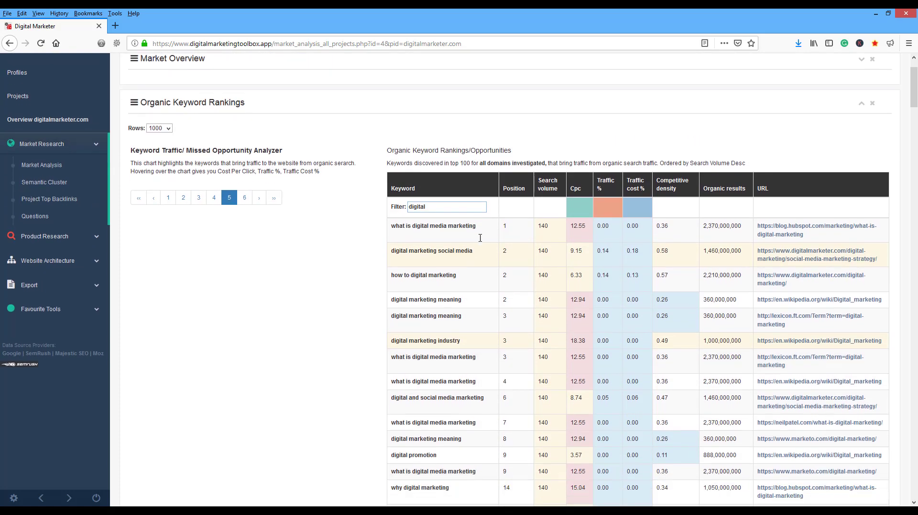
double_click(436, 190)
click(168, 183)
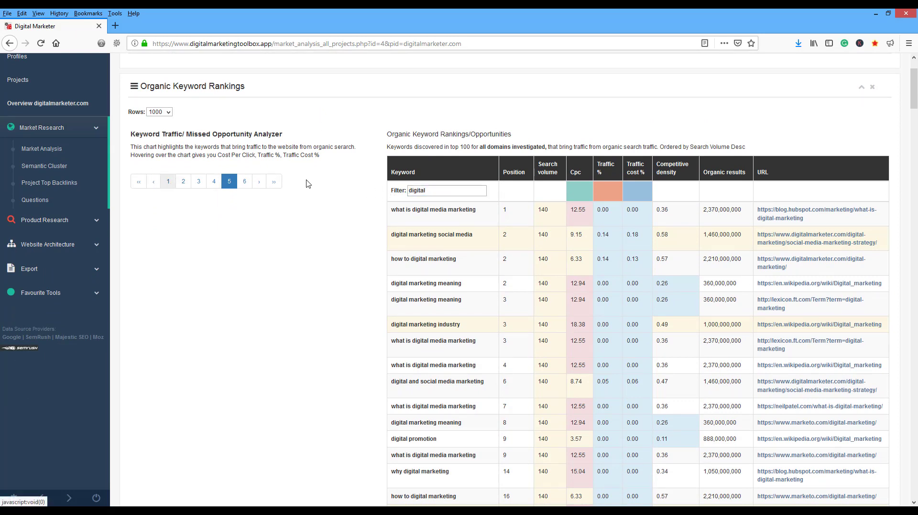
click(447, 190)
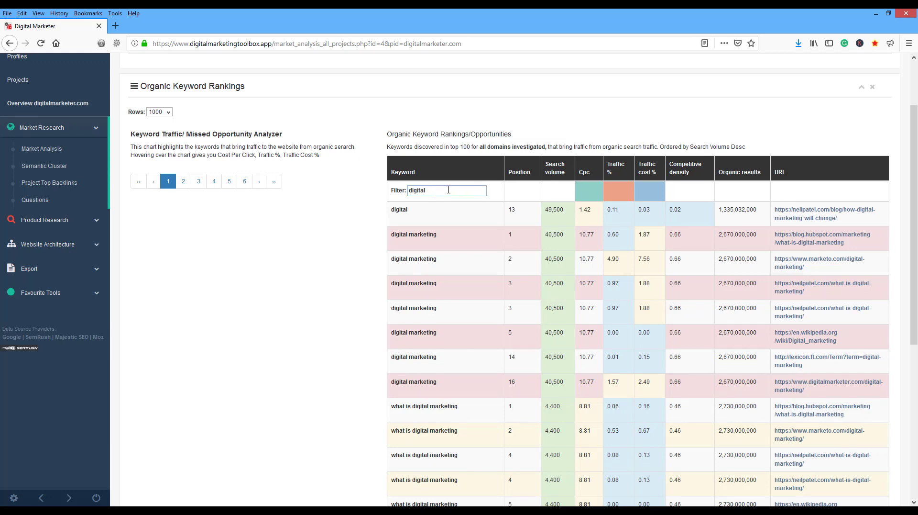
drag(449, 189, 380, 196)
text(seo)
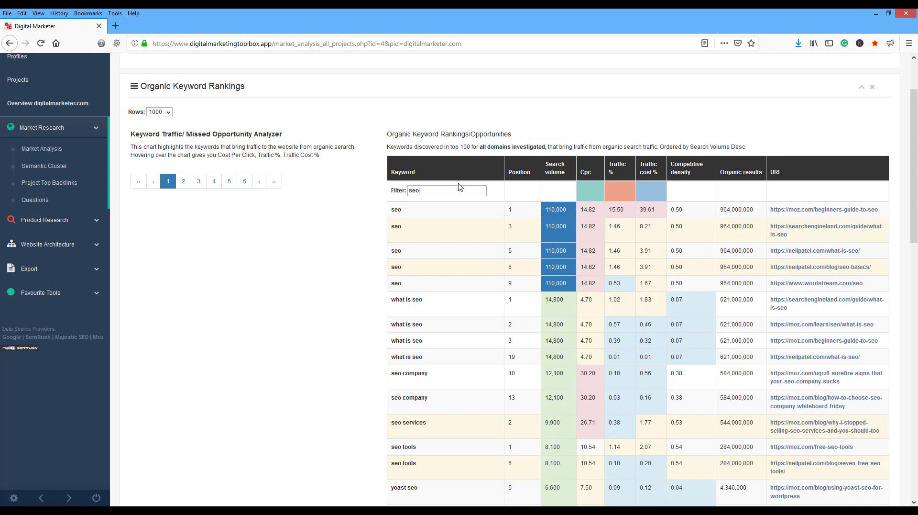
- Examine the "seo" keyword rankings on pages 1 and 2
scroll(461, 186, down, 3)
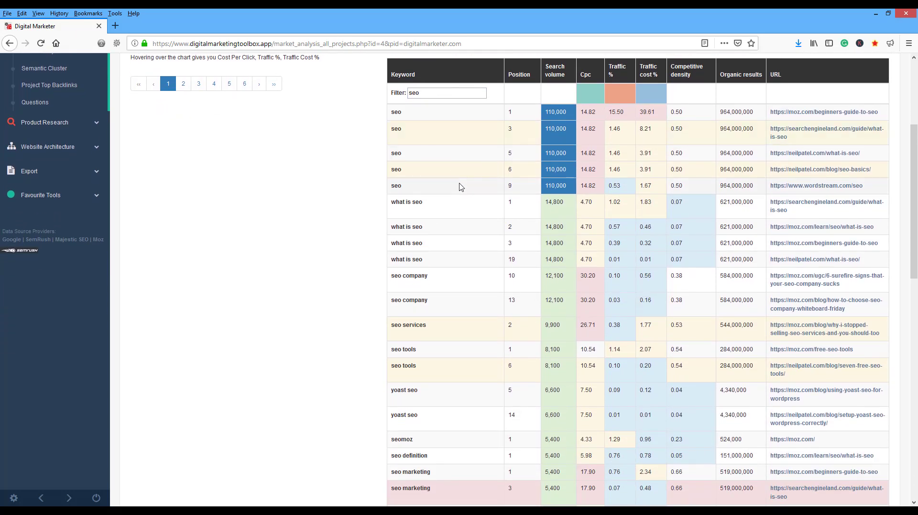
scroll(461, 187, down, 3)
scroll(460, 187, down, 5)
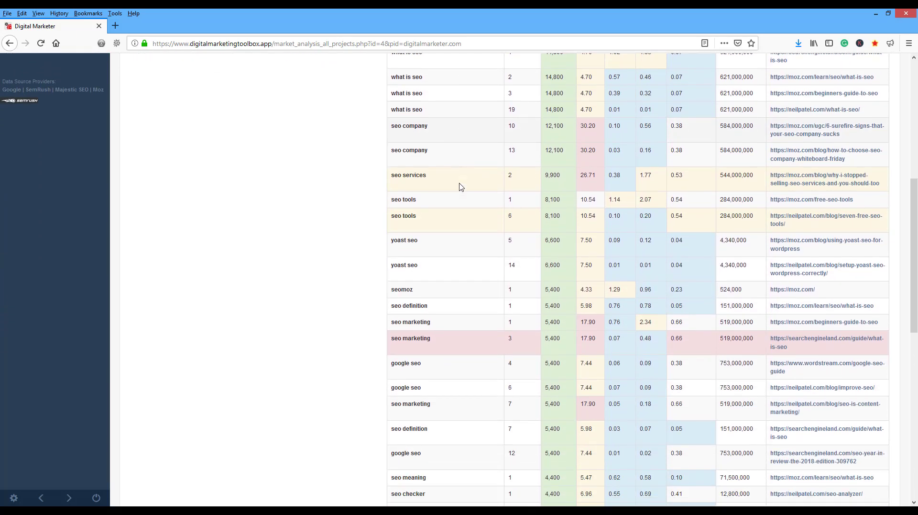
scroll(460, 186, down, 11)
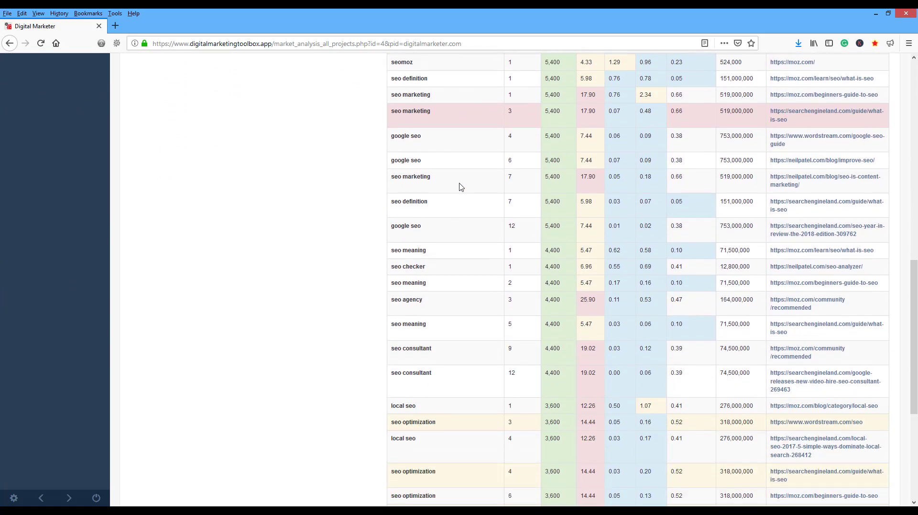
scroll(461, 187, up, 20)
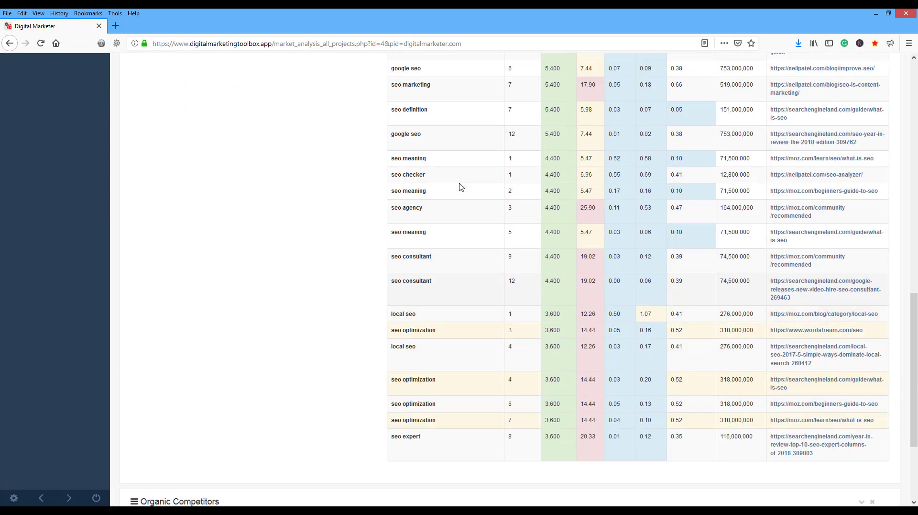
scroll(453, 187, up, 1)
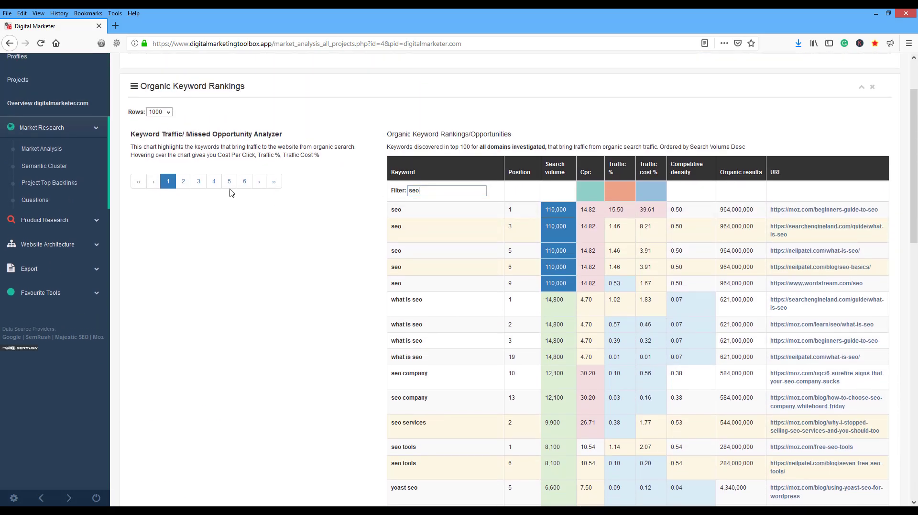
click(184, 181)
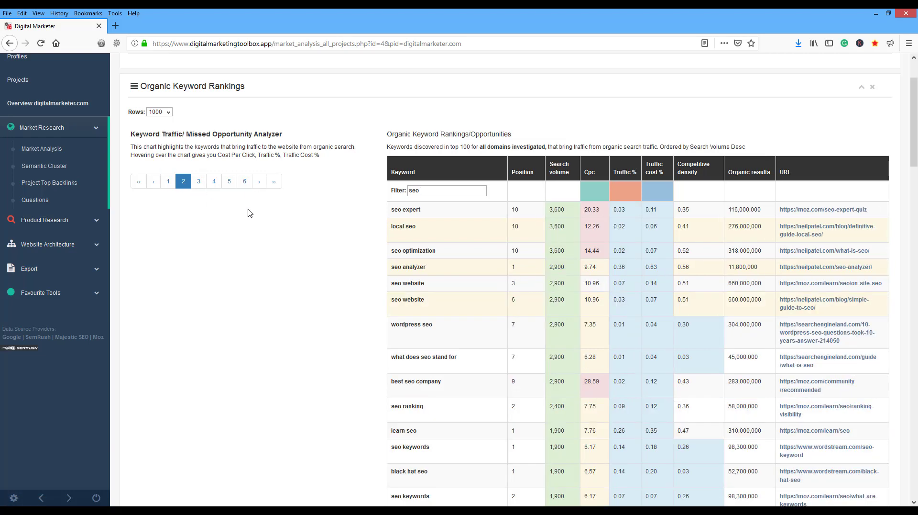
scroll(302, 204, down, 4)
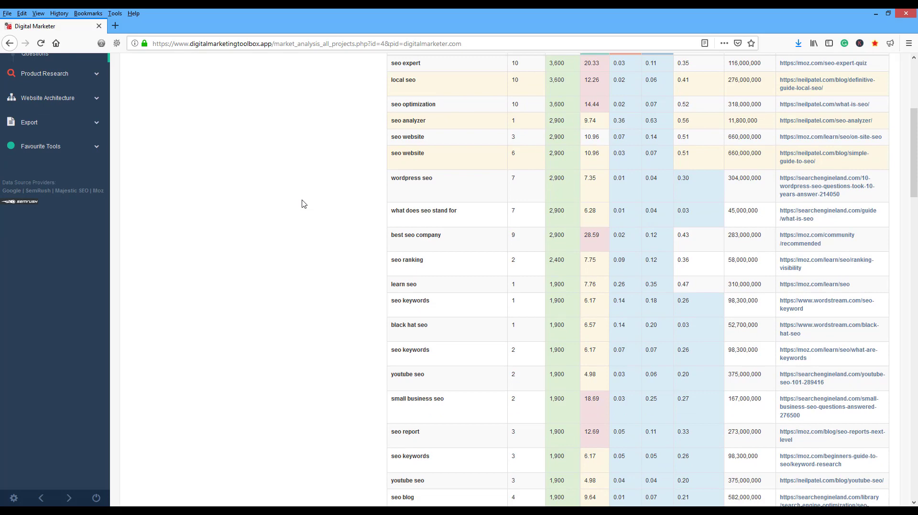
scroll(302, 204, up, 5)
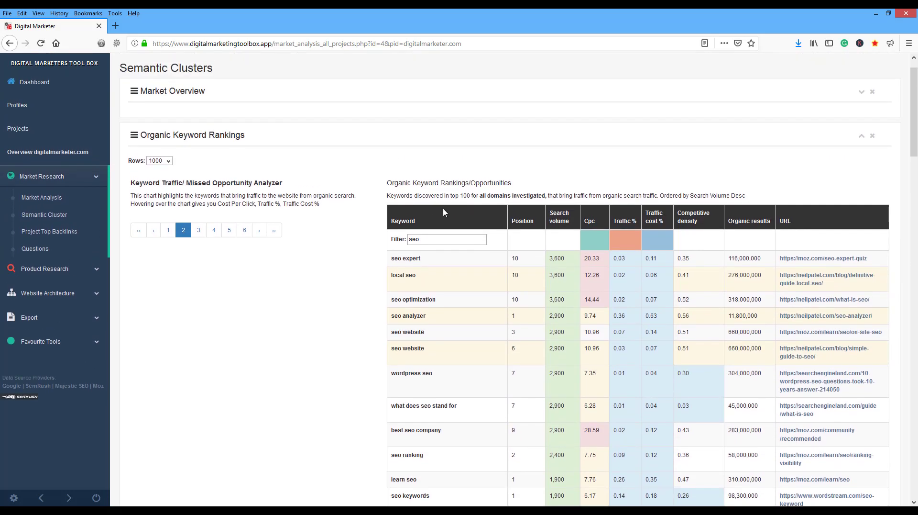
- Change the keyword filter to "marketing" and review the matching rankings on page 1
drag(422, 237, 400, 242)
text(marketing)
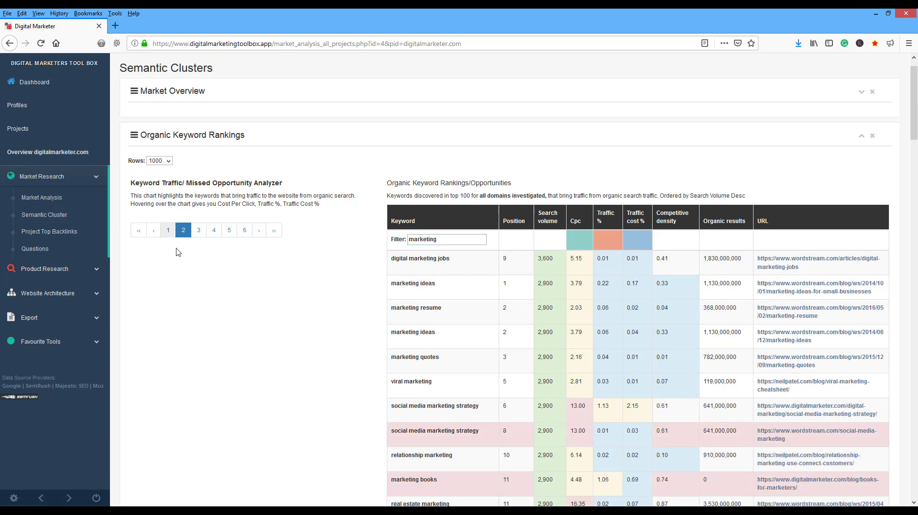
scroll(447, 195, down, 3)
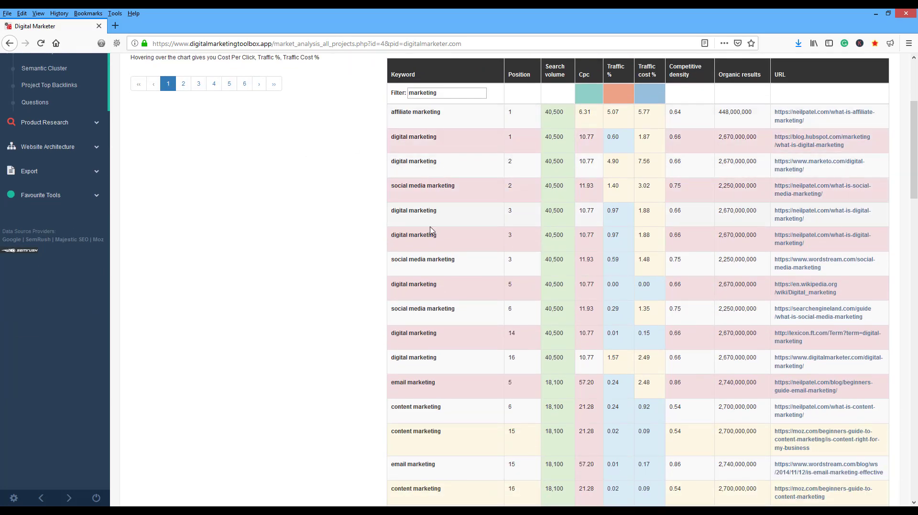
scroll(445, 407, up, 3)
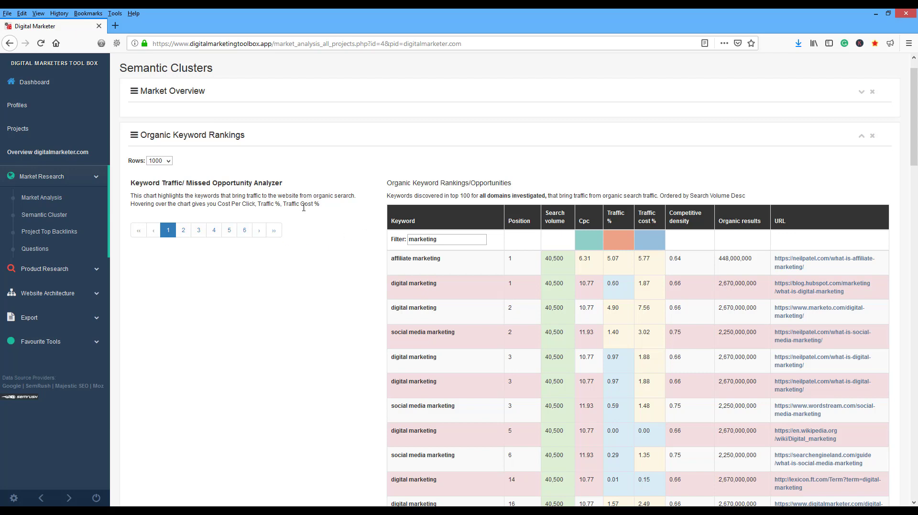
- Collapse the Organic Keyword Rankings section, expand Organic Competitors and display 50 rows of competitors
click(862, 137)
click(862, 196)
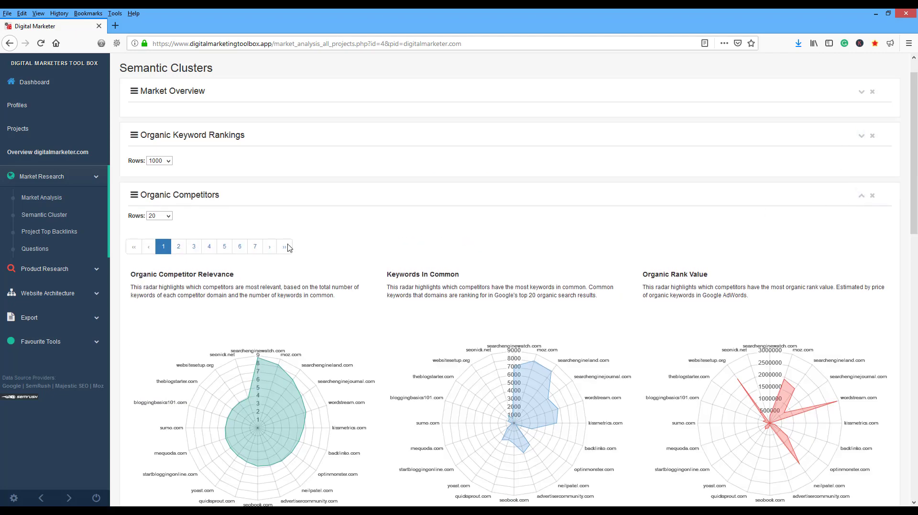
click(169, 216)
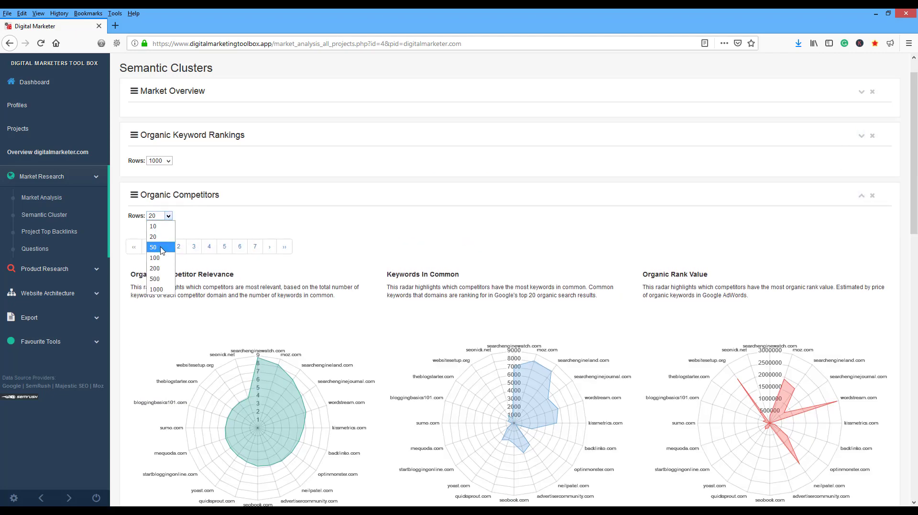
click(154, 246)
- Hide every series except Organic Traffic in the organic competitors bar chart beside the GAP By Organic Relevance table
scroll(539, 199, down, 3)
scroll(539, 198, down, 1)
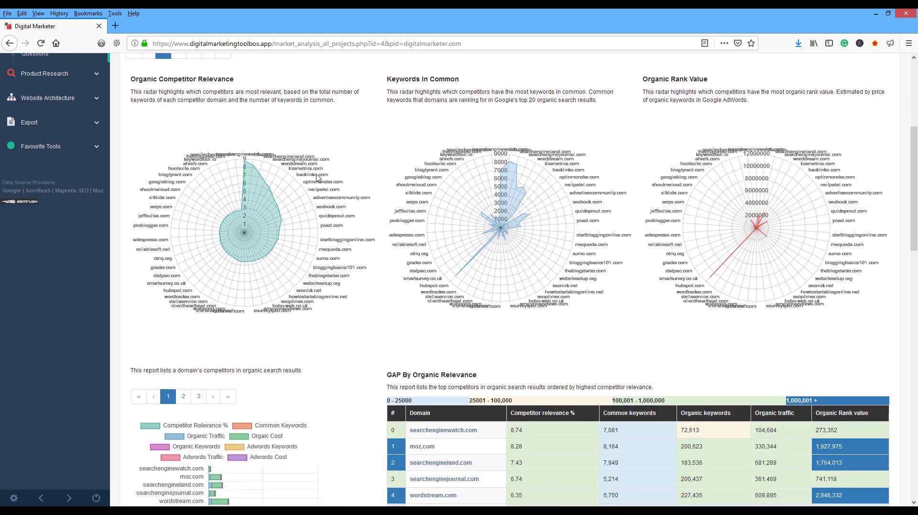
scroll(540, 176, down, 5)
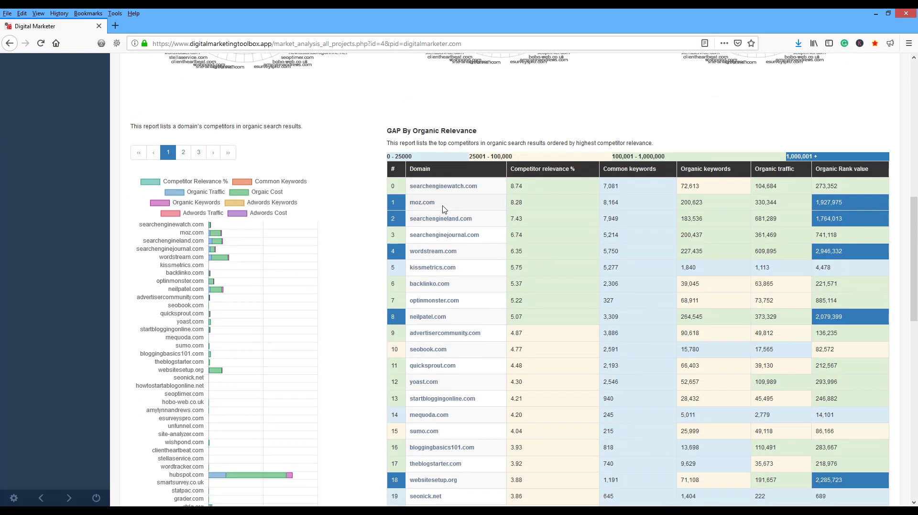
scroll(449, 148, down, 2)
scroll(448, 148, down, 1)
scroll(448, 148, up, 1)
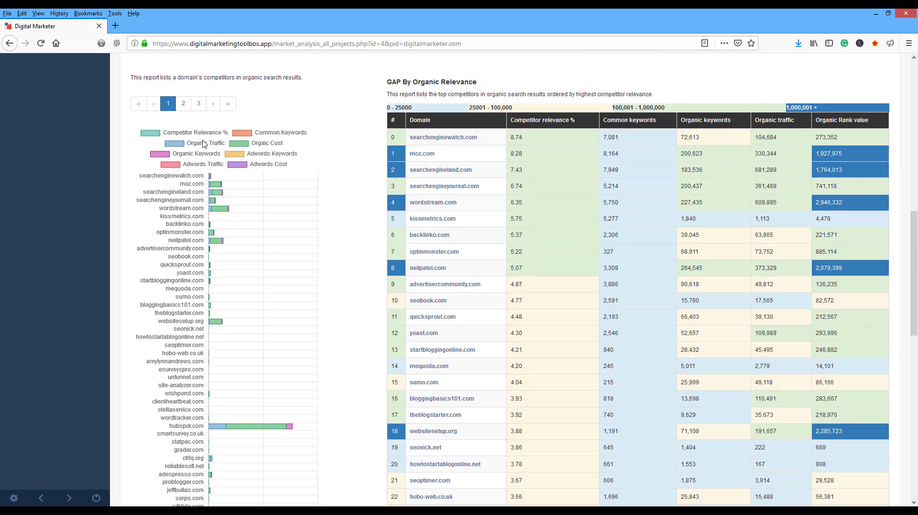
click(273, 137)
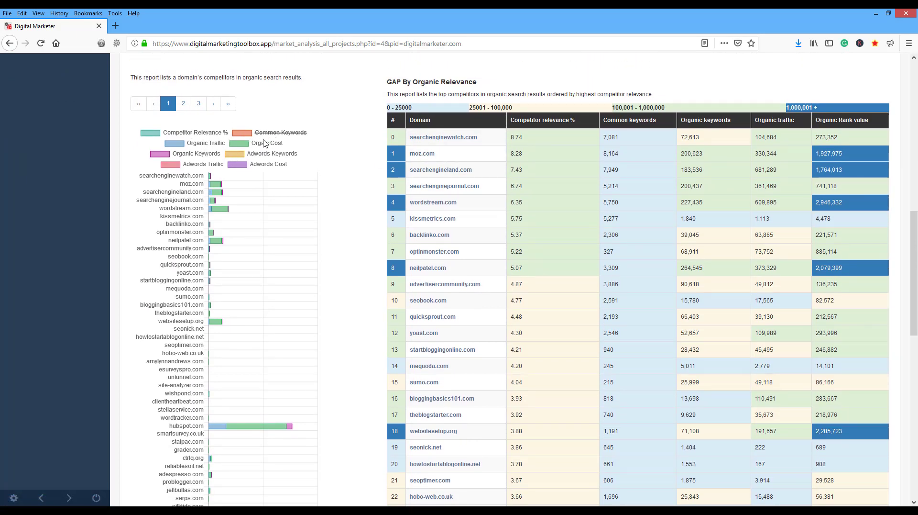
click(263, 145)
click(265, 154)
click(253, 164)
click(205, 164)
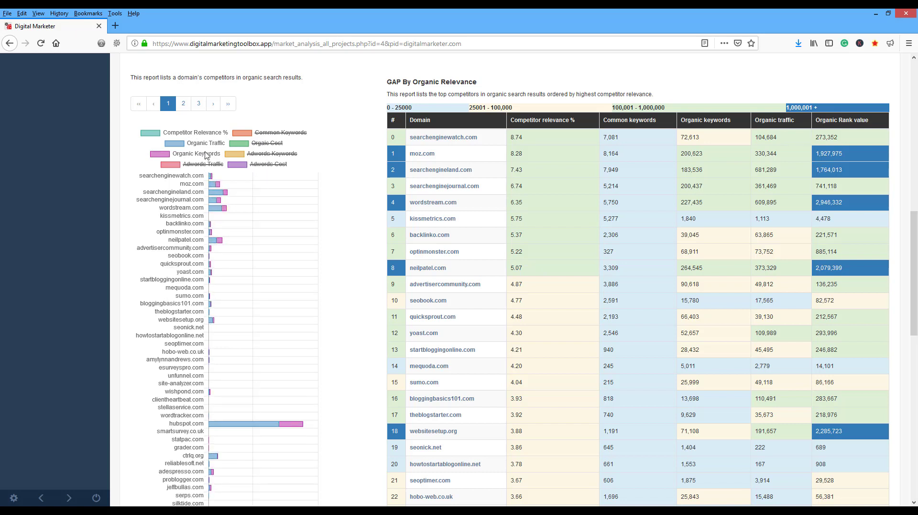
click(205, 153)
click(219, 133)
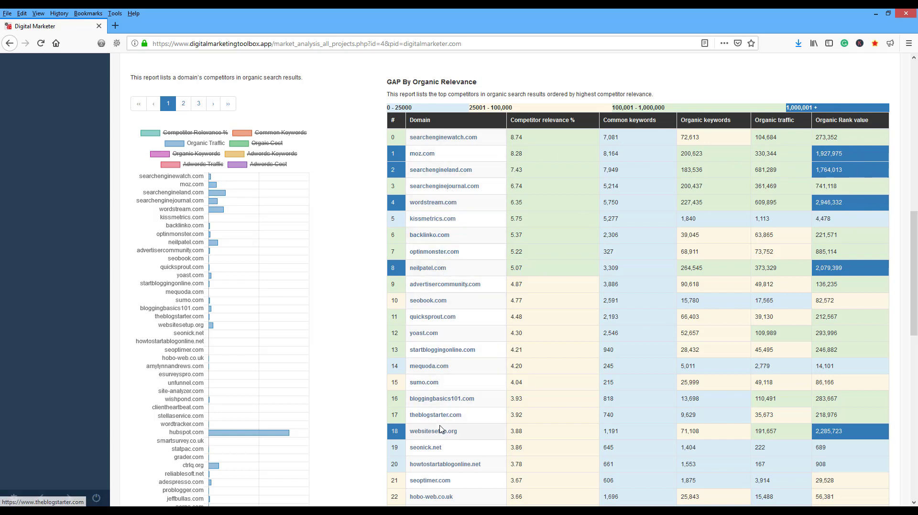
- Review the competitors' organic traffic against the relevance table and collapse the Organic Competitors section
scroll(445, 417, up, 2)
scroll(446, 418, down, 3)
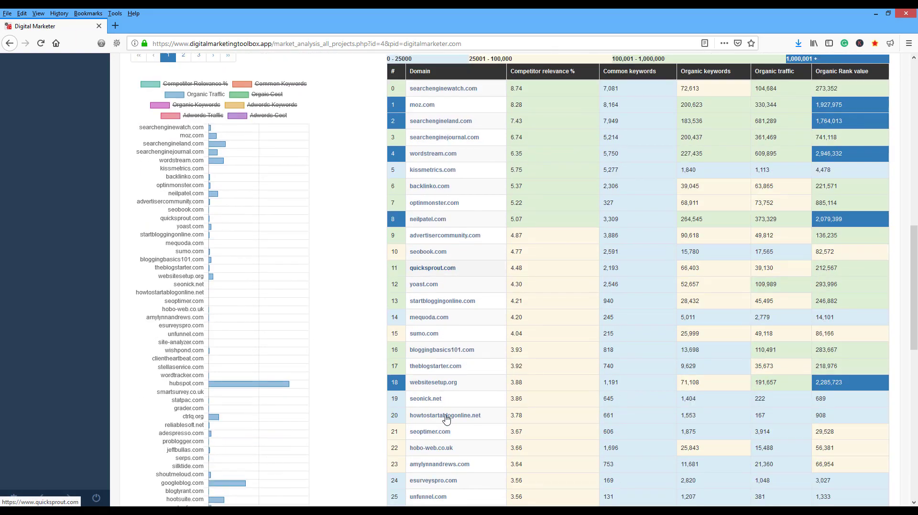
scroll(445, 419, up, 7)
scroll(446, 419, up, 5)
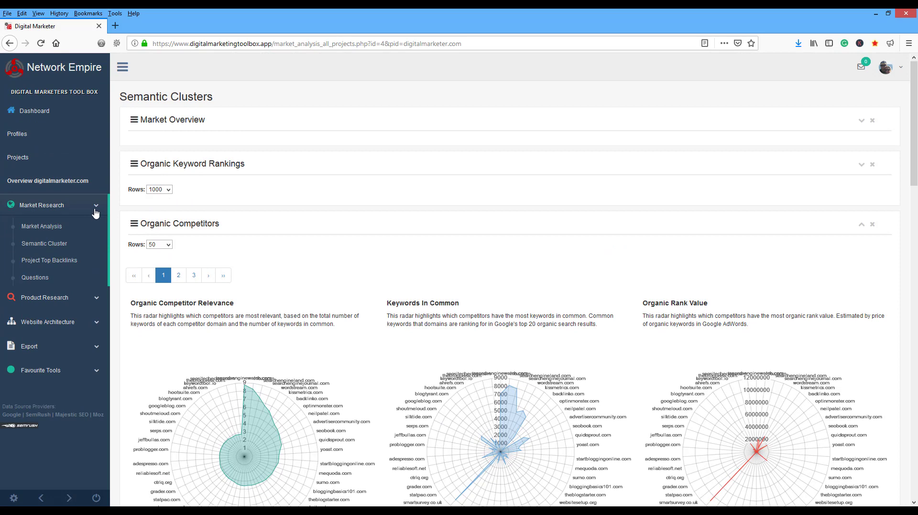
click(863, 225)
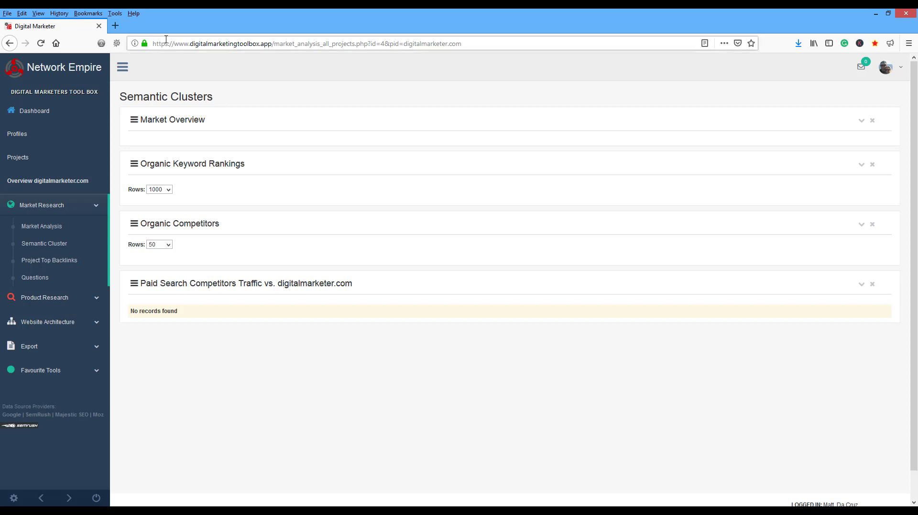
click(32, 282)
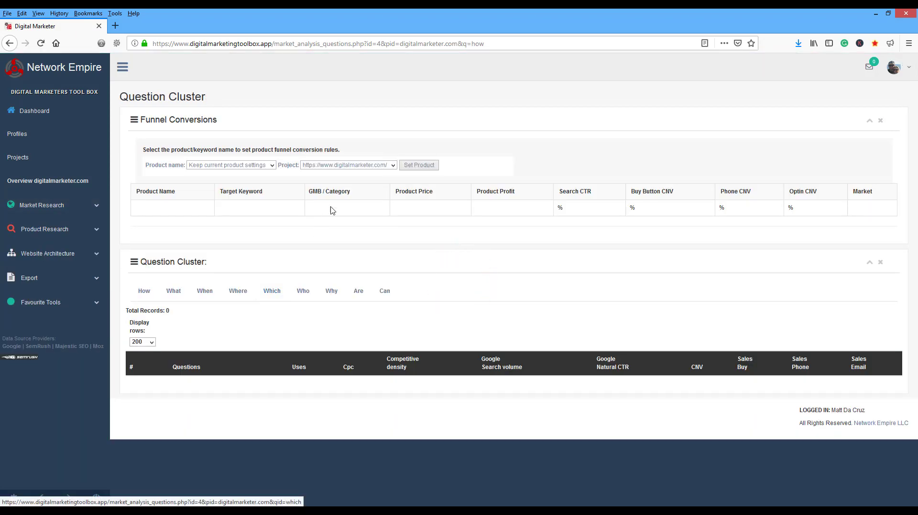
click(247, 165)
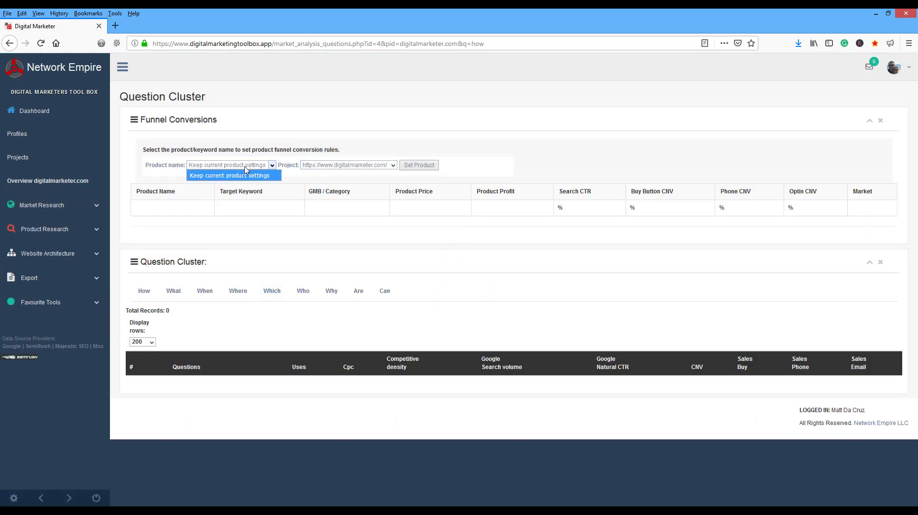
click(393, 165)
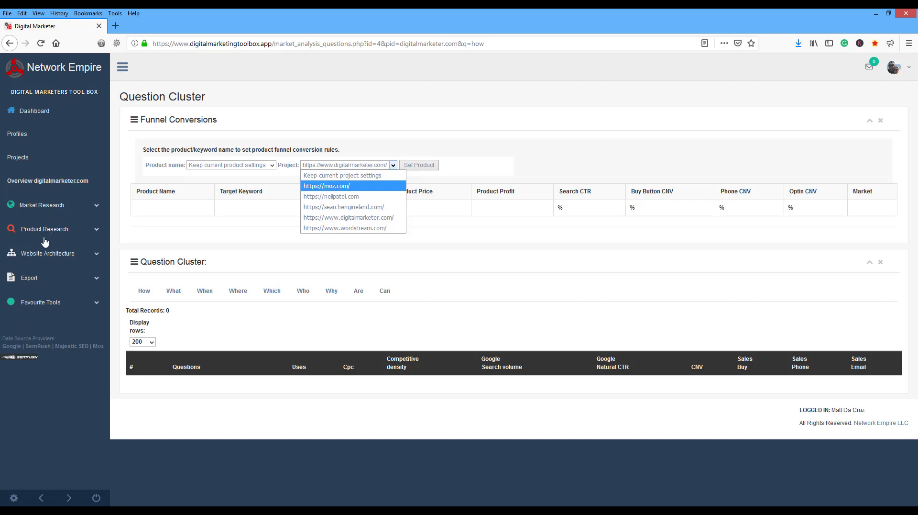
click(335, 197)
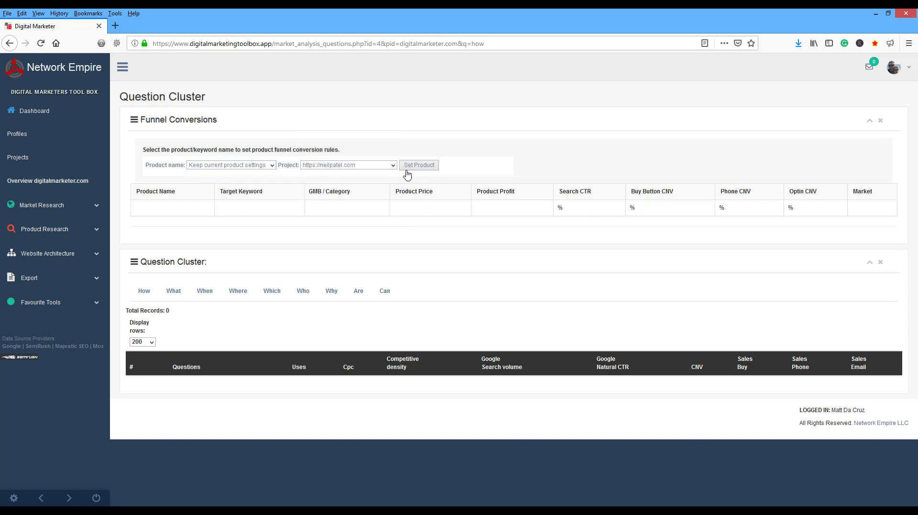
click(421, 166)
- Set the funnel conversion product to Digital Marketing Tools for the neilpatel.com project
click(257, 165)
click(230, 187)
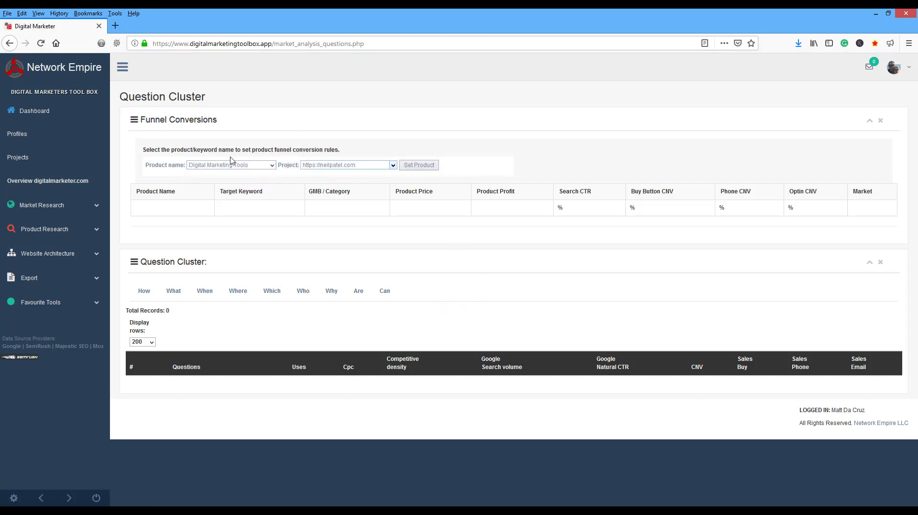
click(424, 166)
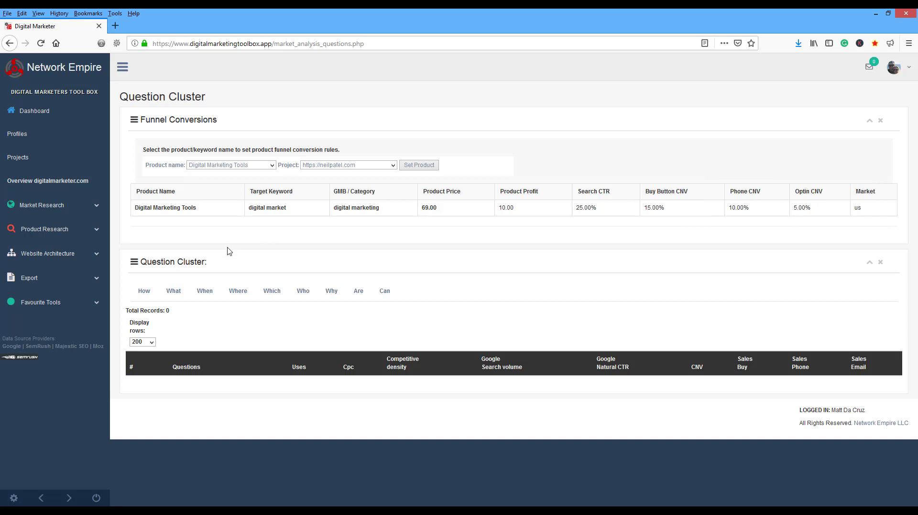
- Load the "How" question cluster and review the questions' CPC, search volume and sales estimates
click(144, 291)
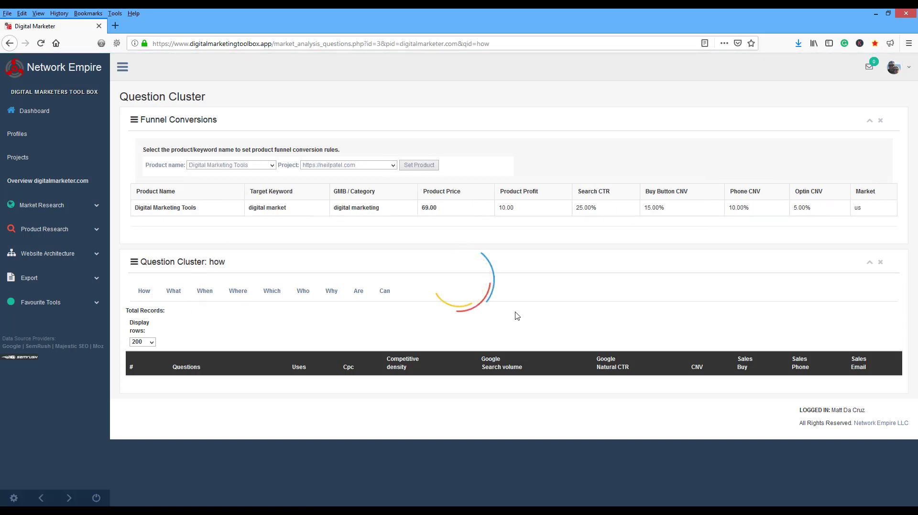
scroll(526, 258, down, 4)
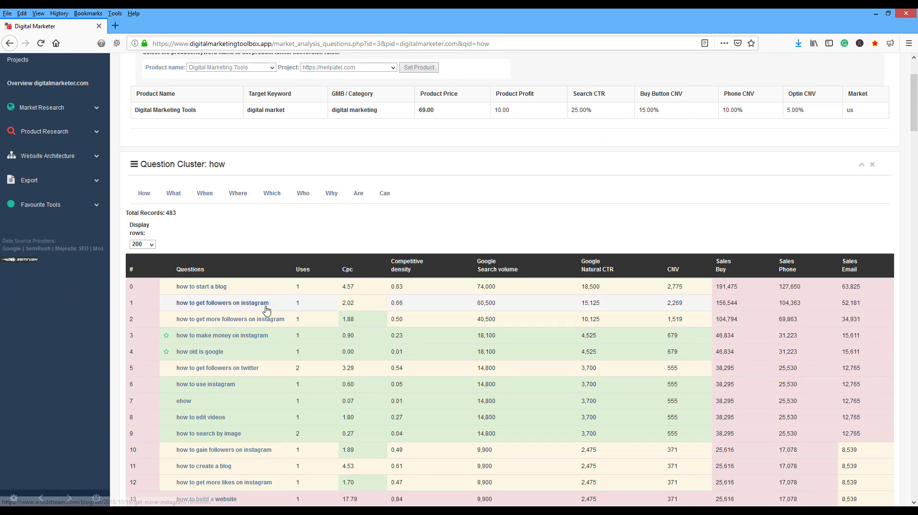
scroll(269, 304, down, 4)
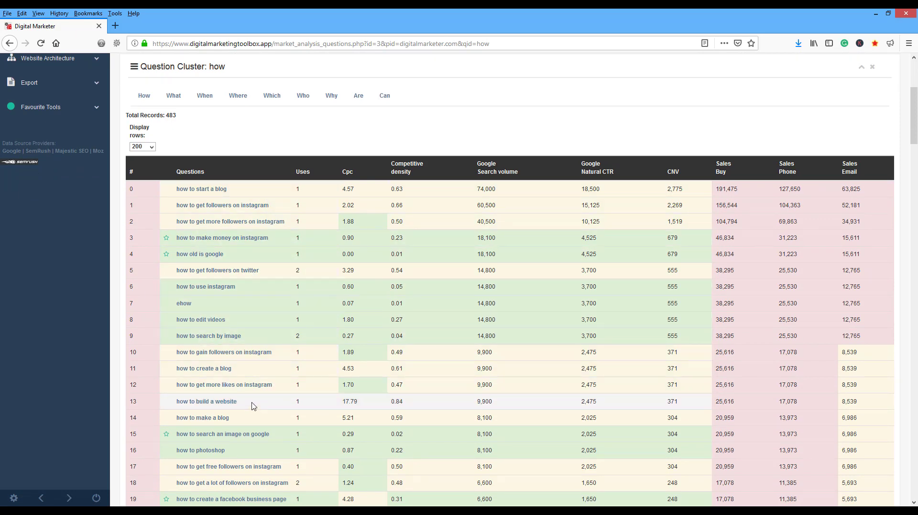
- Open the page ranking for "how to start a blog" and generate its document outline with the Web Developer extension
click(201, 190)
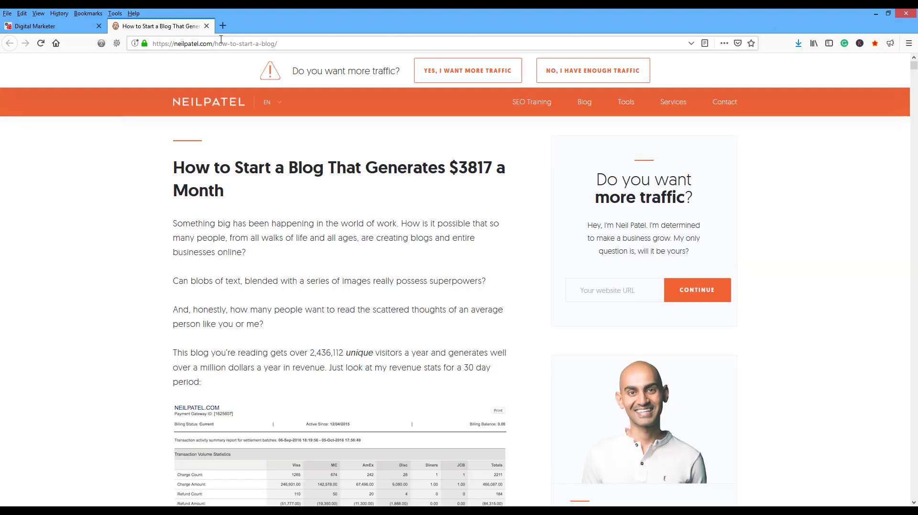
click(101, 43)
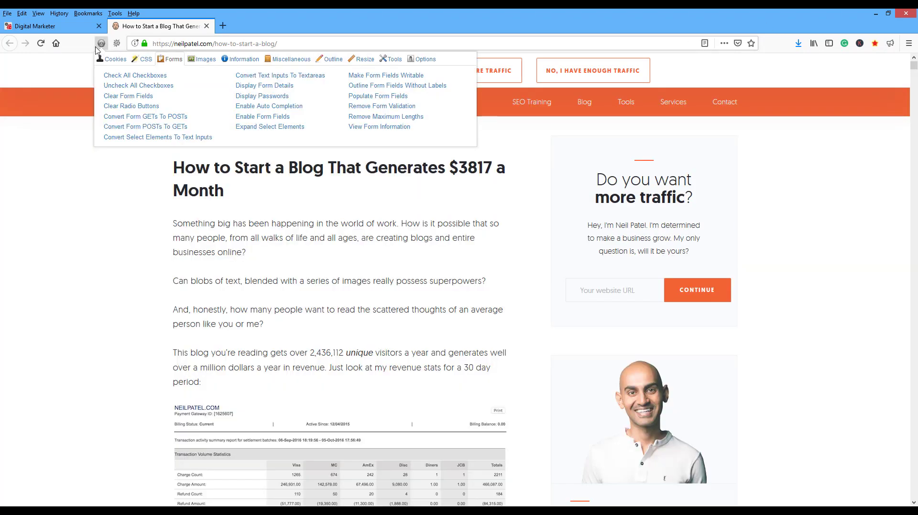
click(242, 59)
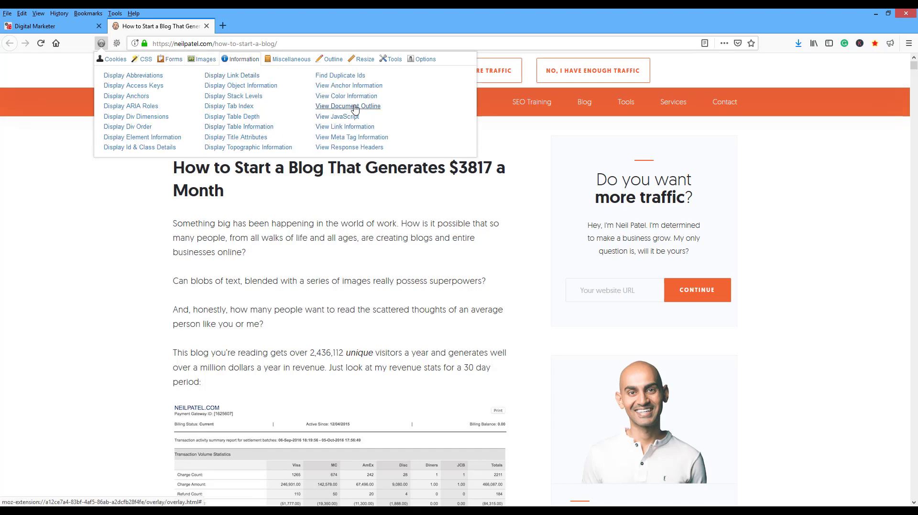
click(329, 106)
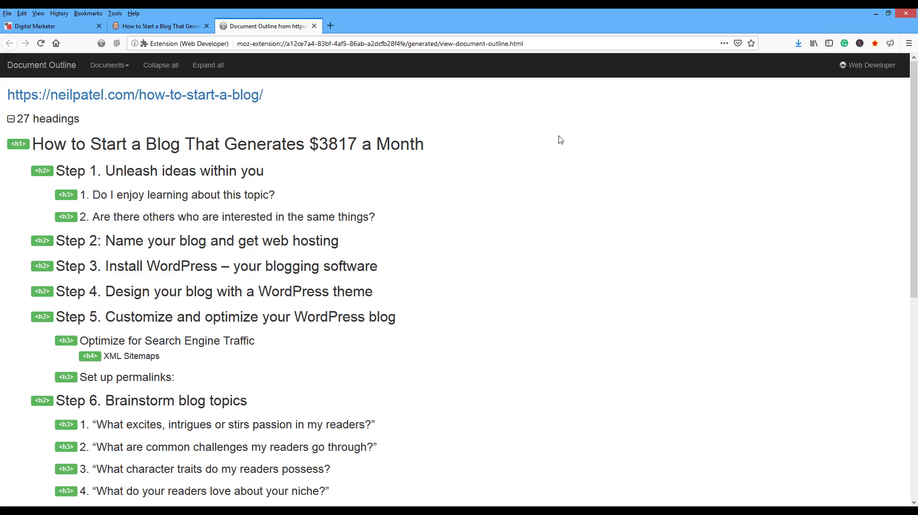
- Examine the article's heading structure from the first step to the conclusion, and close the outline and article pages
scroll(558, 139, down, 2)
scroll(560, 141, down, 10)
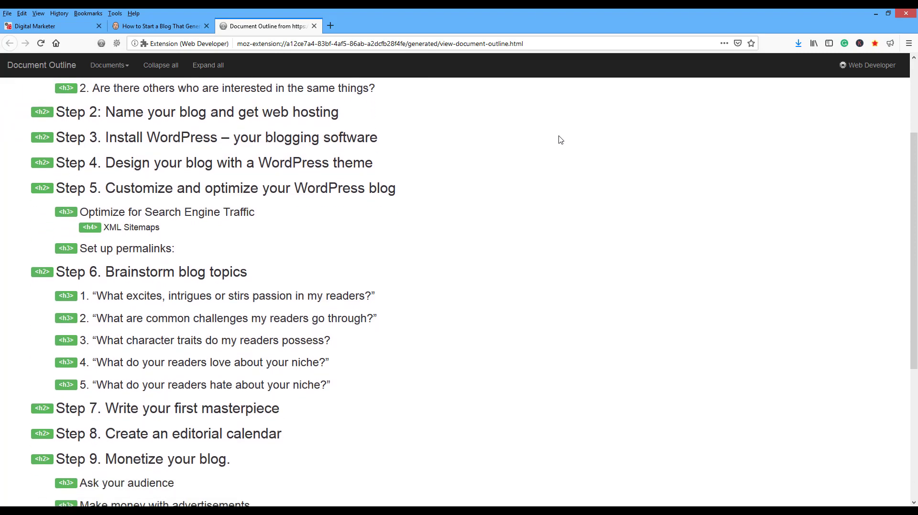
scroll(560, 142, up, 2)
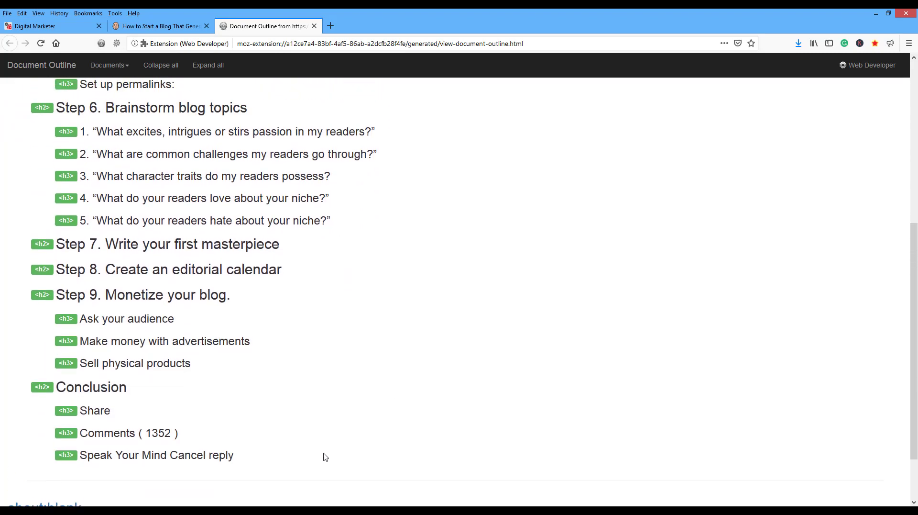
scroll(289, 432, up, 6)
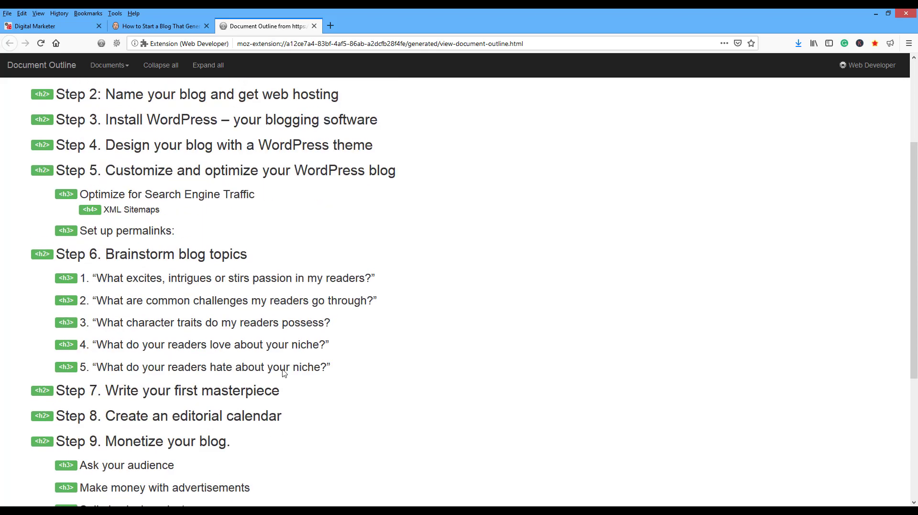
scroll(246, 260, up, 2)
scroll(246, 255, up, 5)
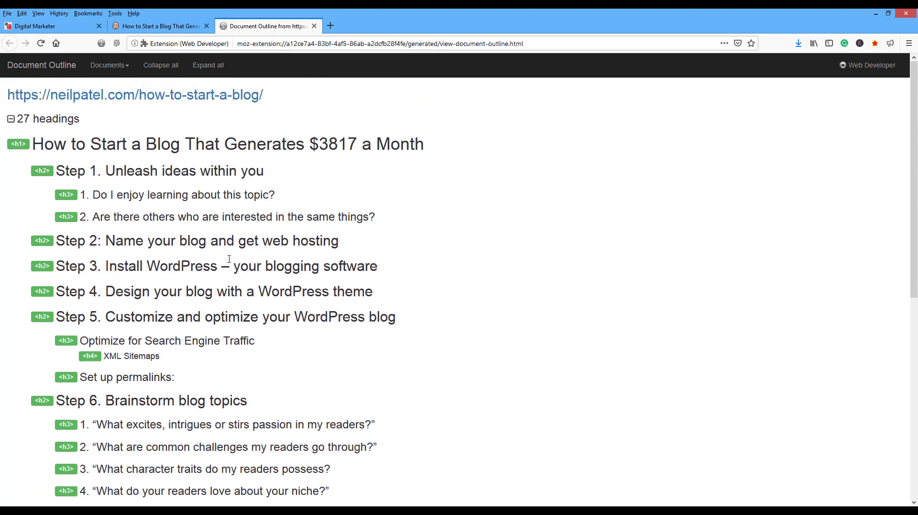
click(314, 26)
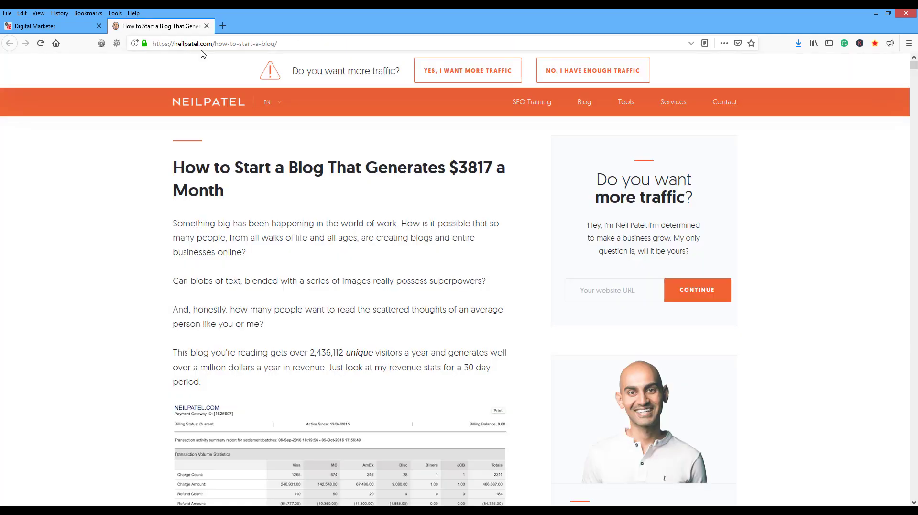
click(207, 26)
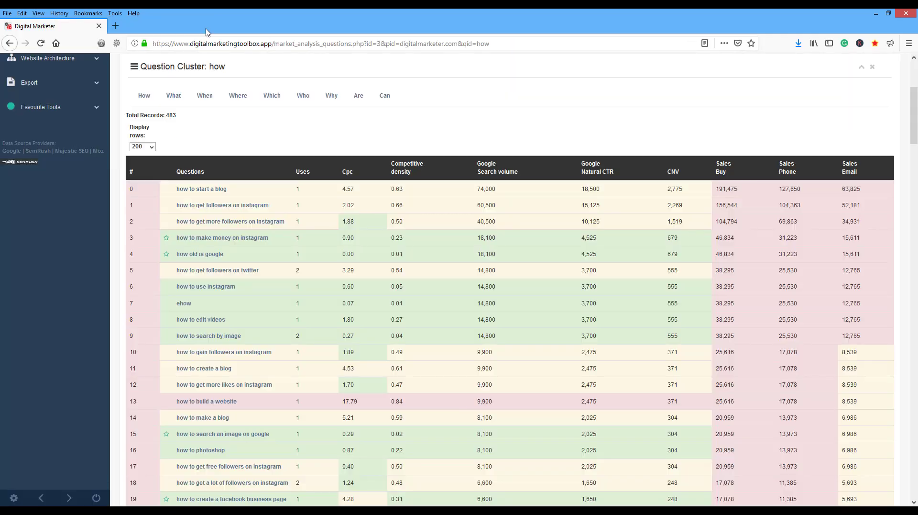
- Leave the "how" question list and expand the Market Research report options
scroll(319, 226, up, 5)
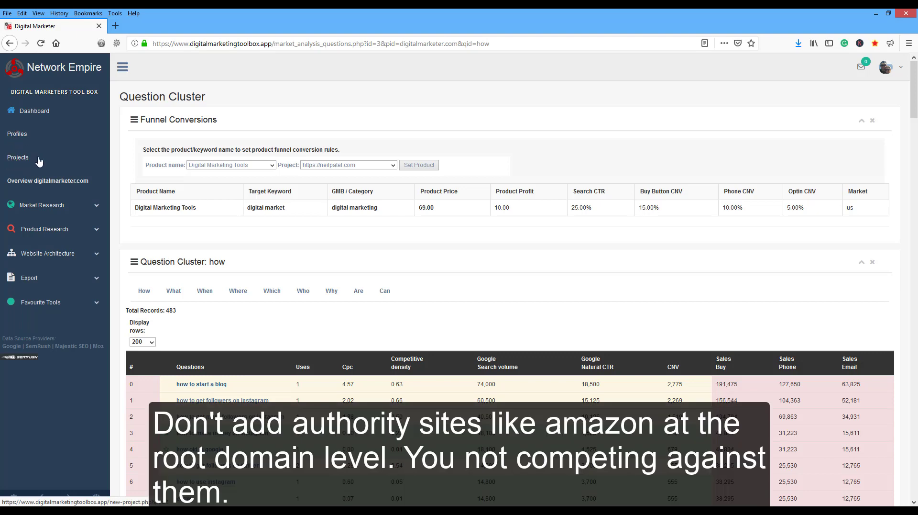
click(34, 206)
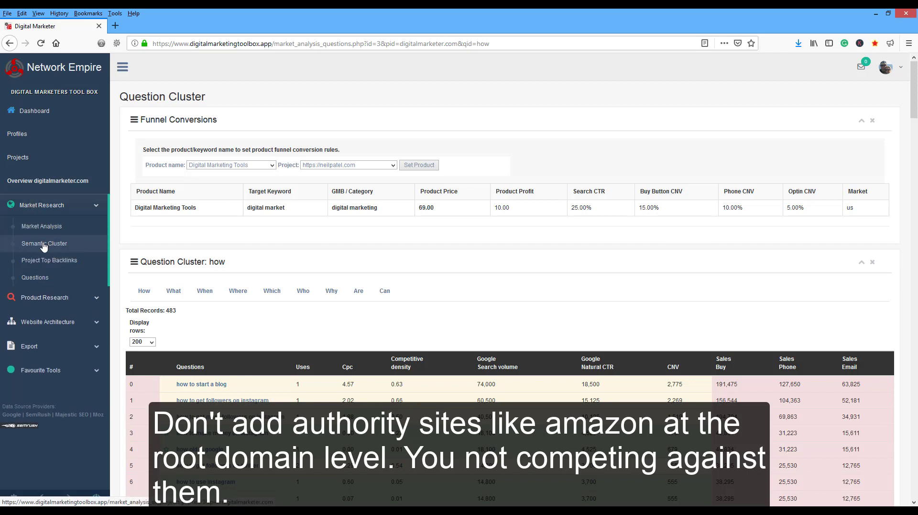